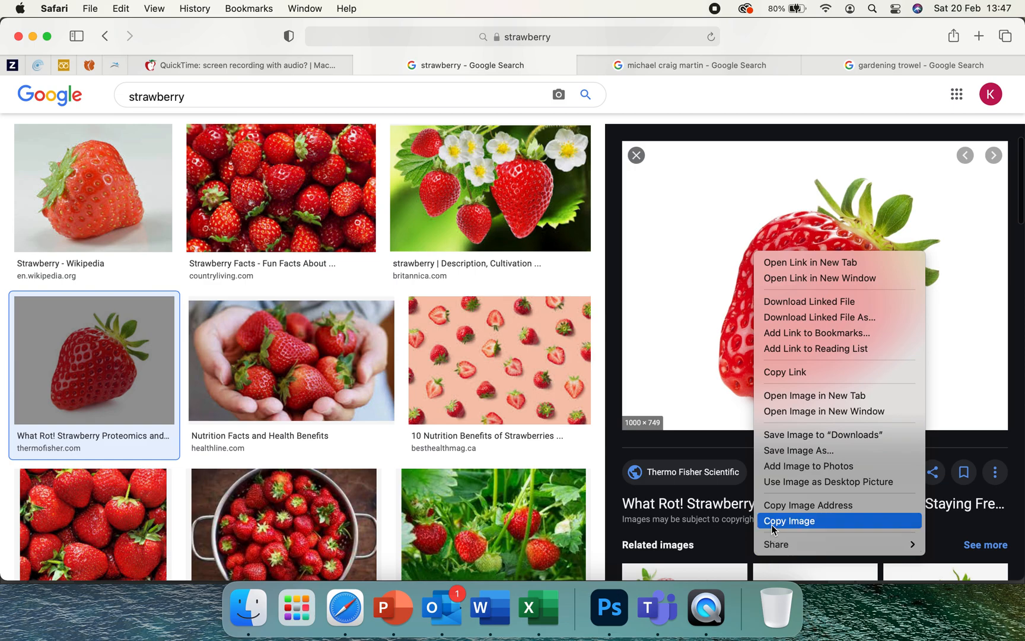
Switch to Photoshop, paste the copied strawberry image into the blank canvas and move it left to about X 605 px, Y 800 px
left_click(620, 601)
key("super+v")
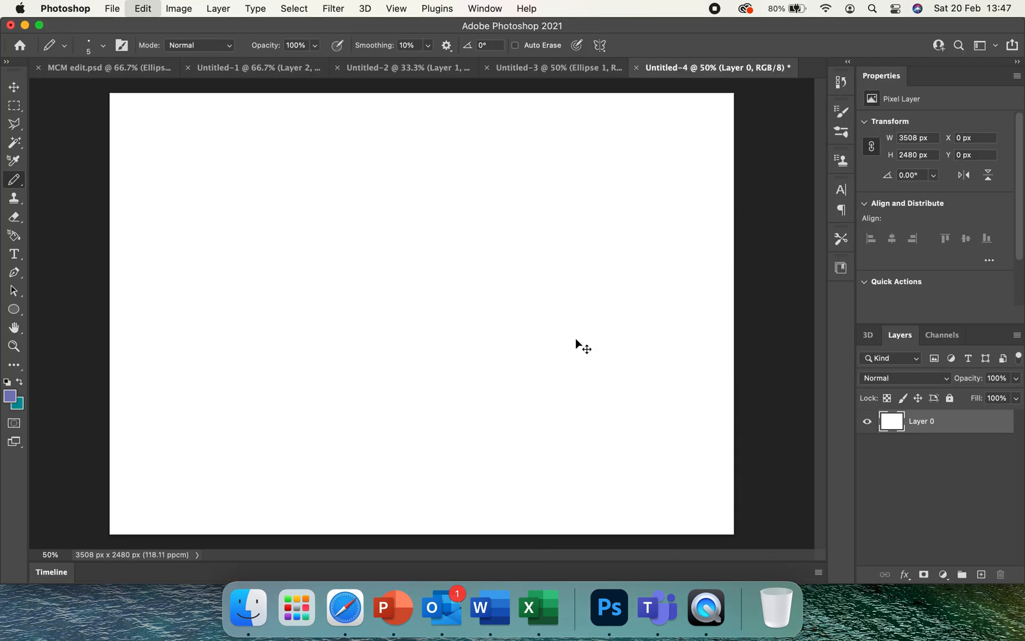
left_click(14, 87)
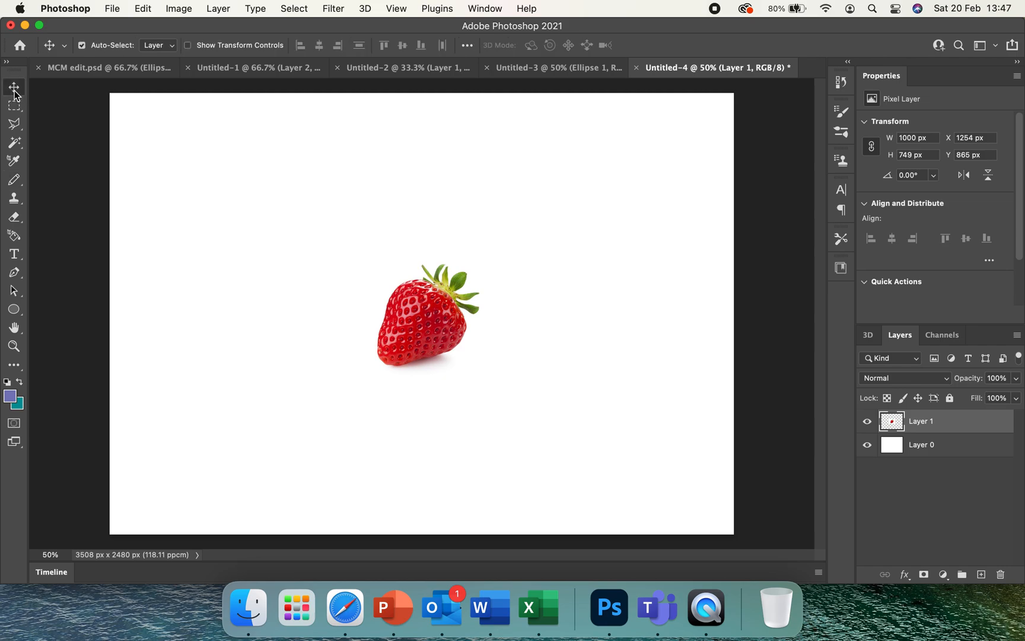
left_click_drag(399, 308, 286, 297)
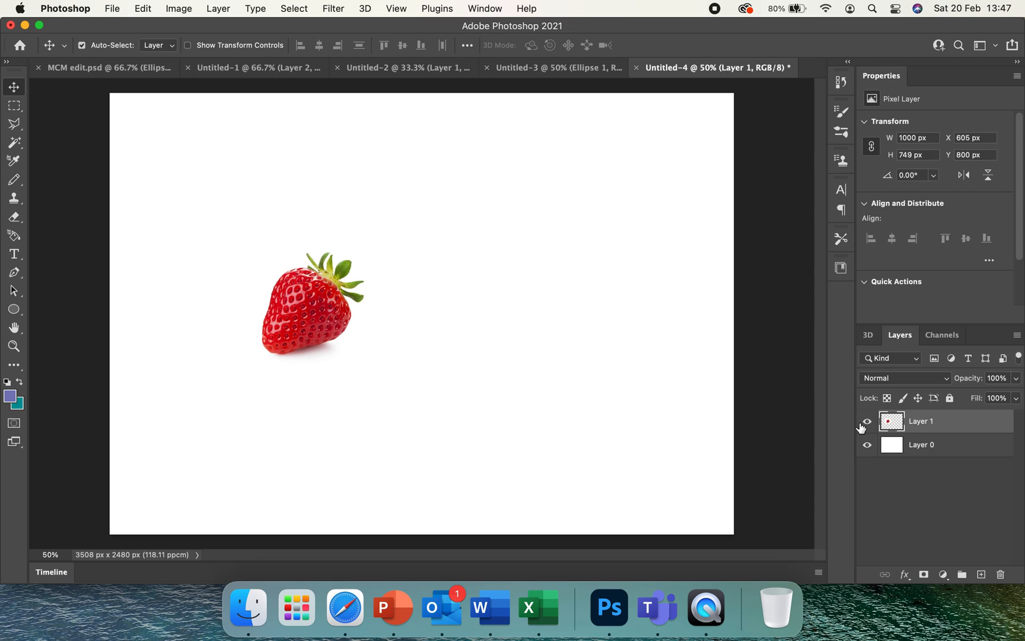
Select the white Layer 0 and set the foreground colour to a pale cyan with a hue of 185°
left_click(951, 451)
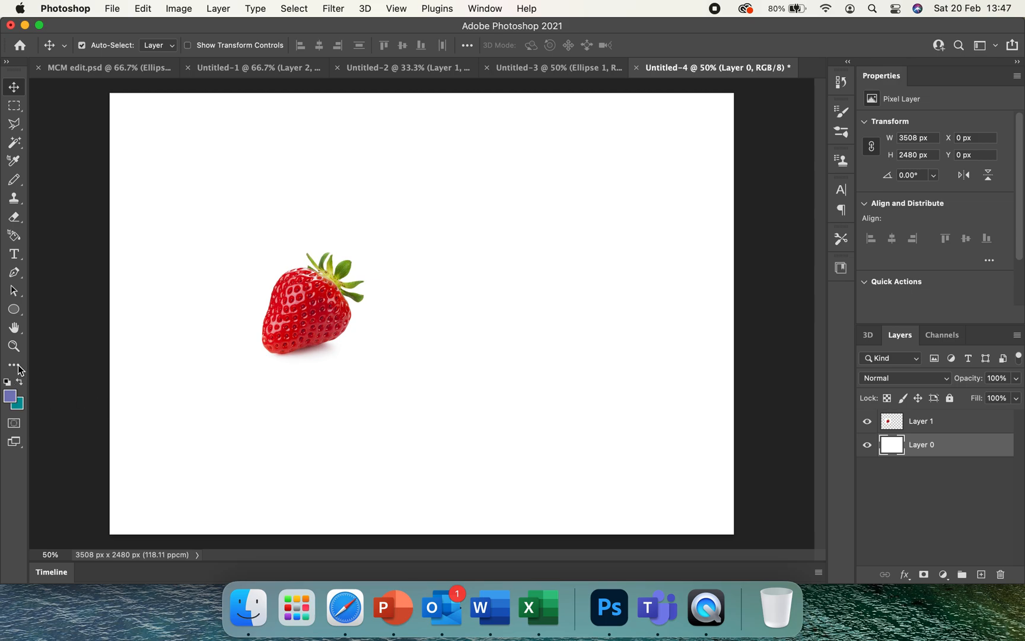
left_click(7, 399)
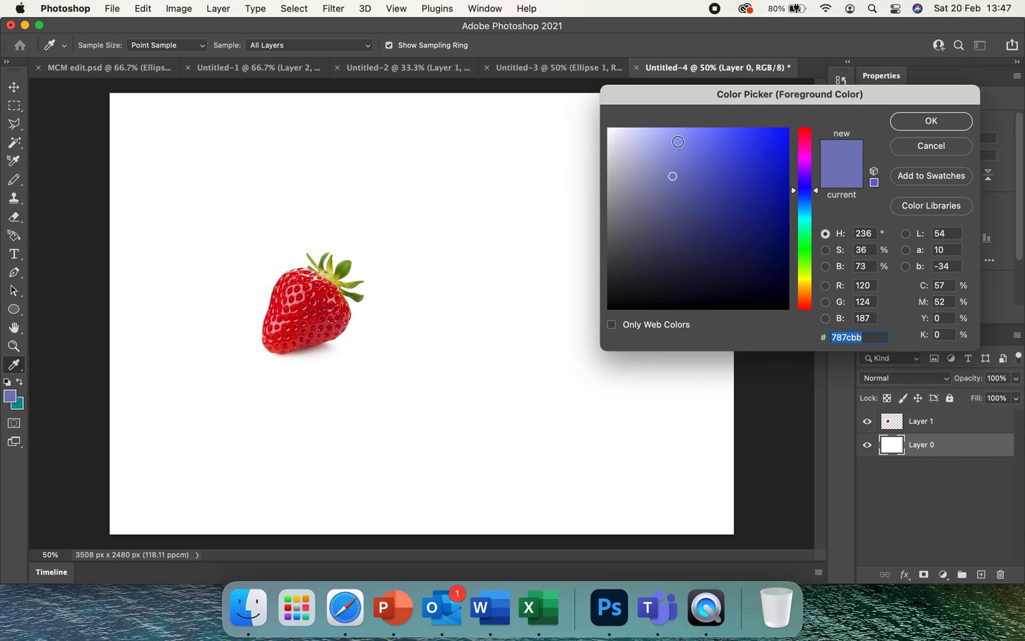
left_click(678, 141)
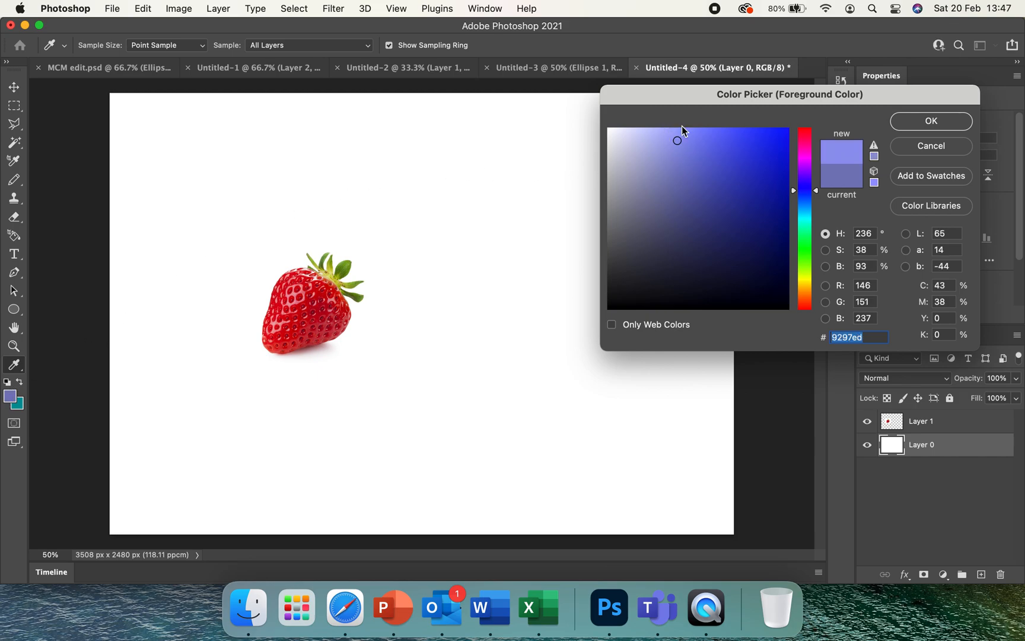
left_click(807, 155)
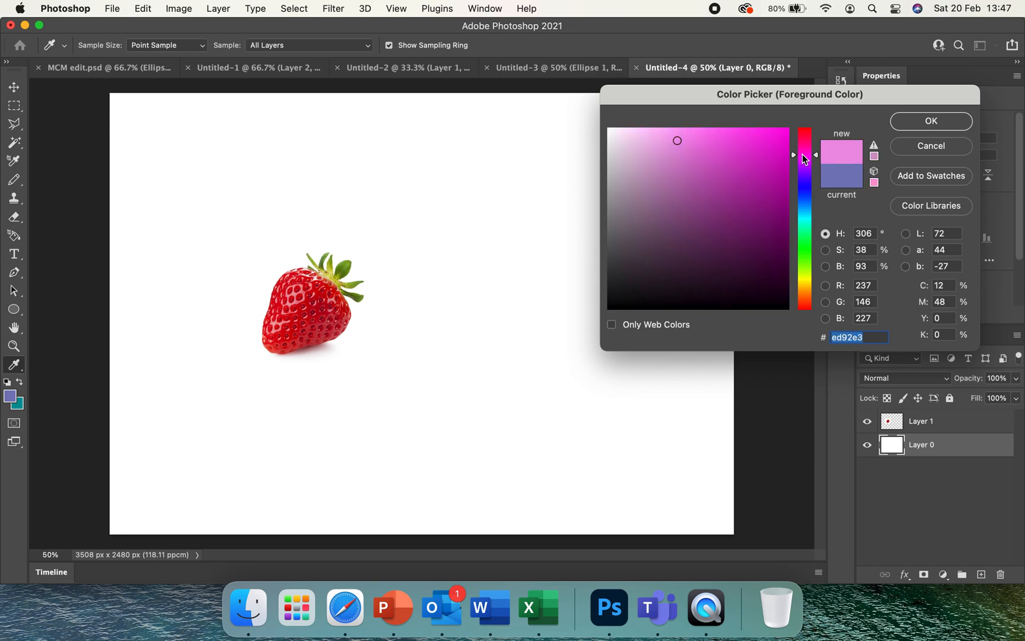
left_click(646, 136)
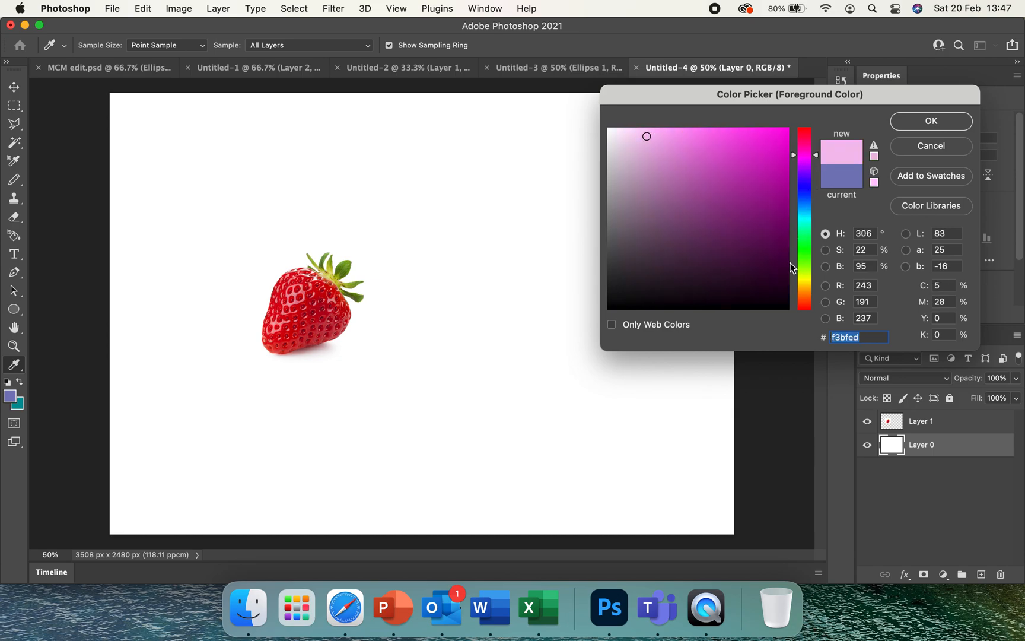
left_click(809, 245)
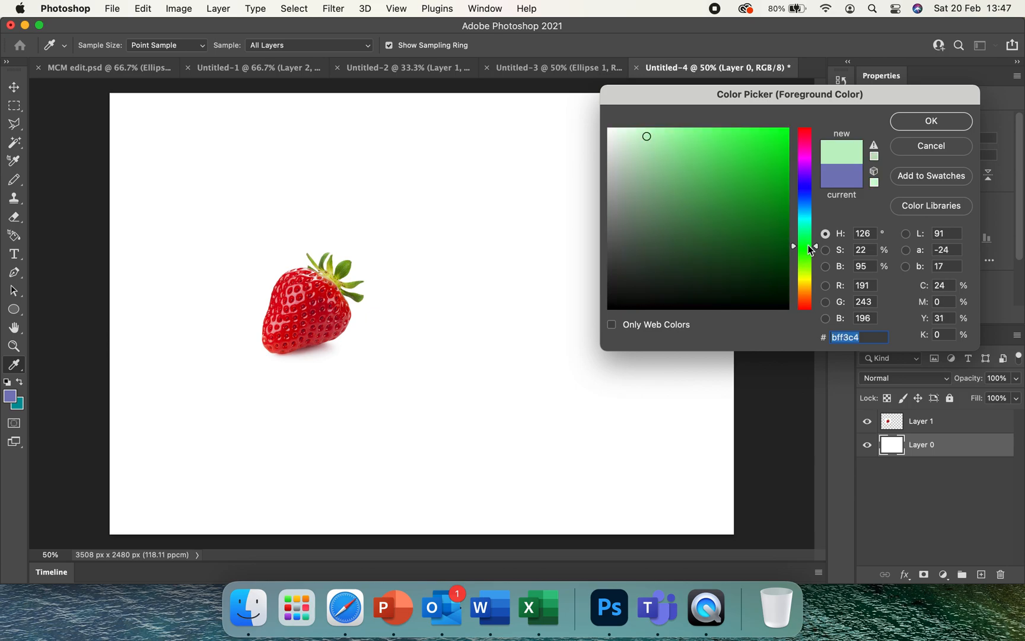
left_click(806, 216)
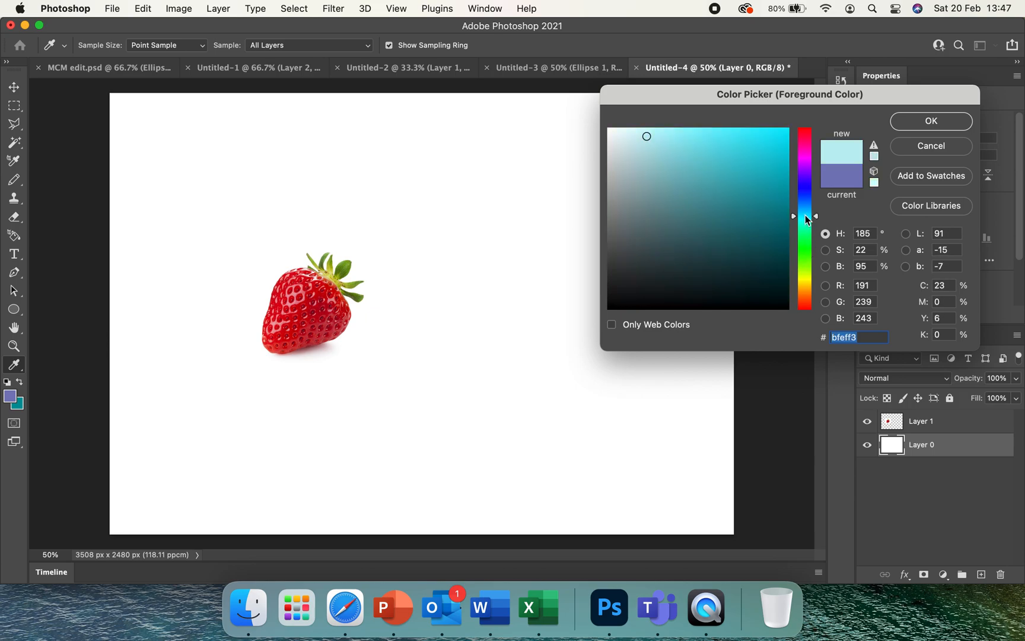
left_click(667, 130)
left_click(650, 129)
left_click(907, 120)
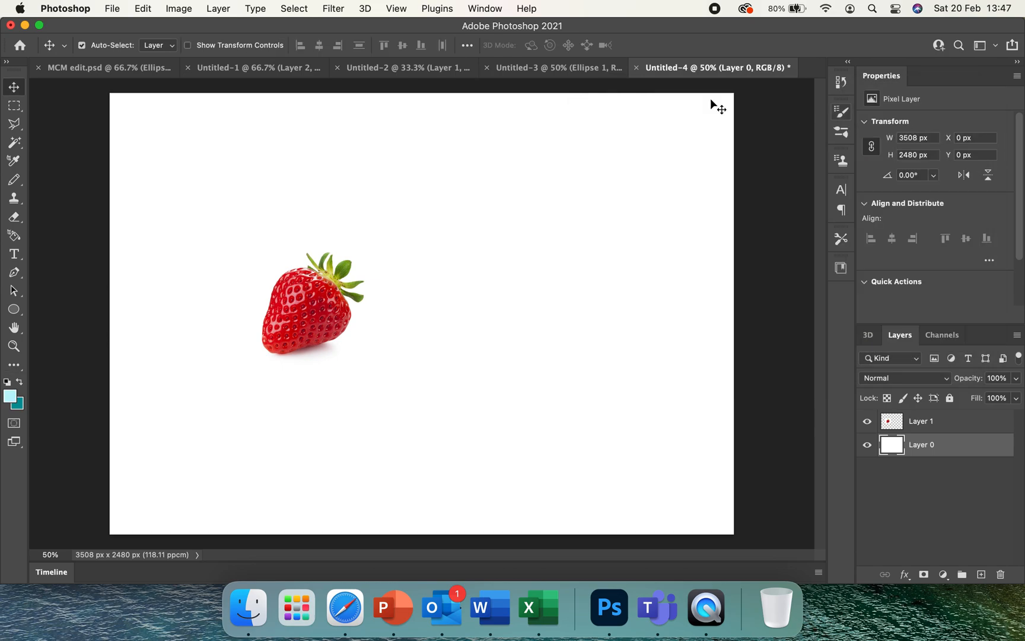
Fill the white background layer with the pale cyan foreground colour using the Paint Bucket Tool
key("i")
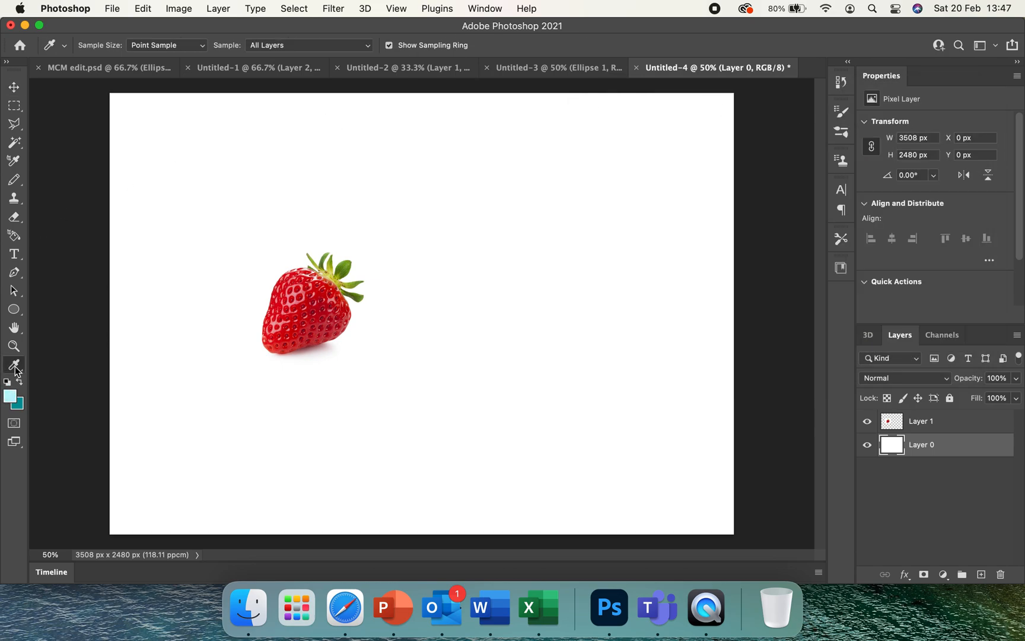
left_click(16, 371)
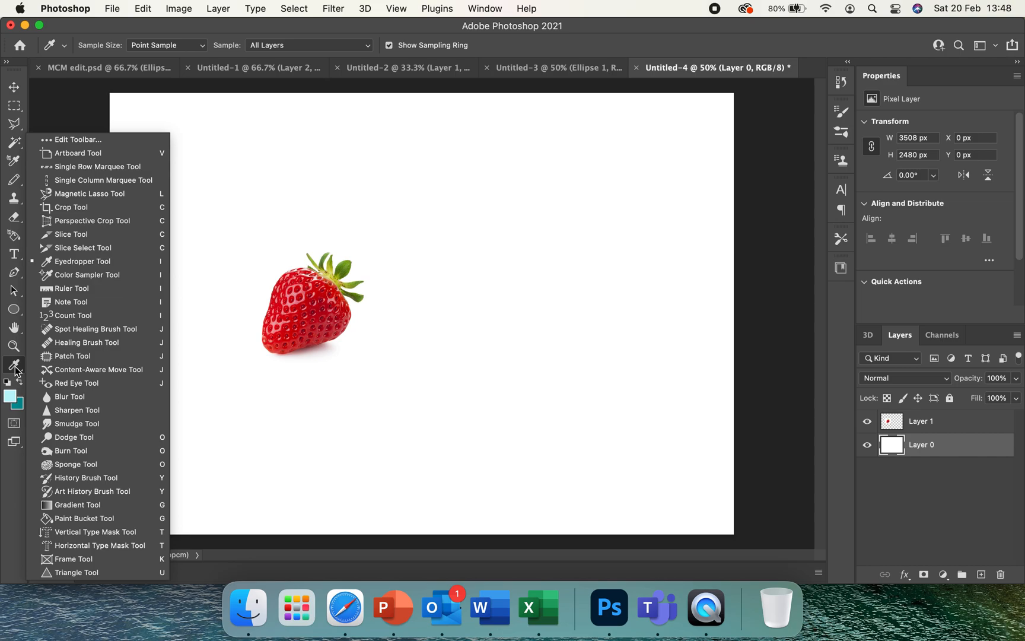
left_click(71, 517)
left_click(137, 492)
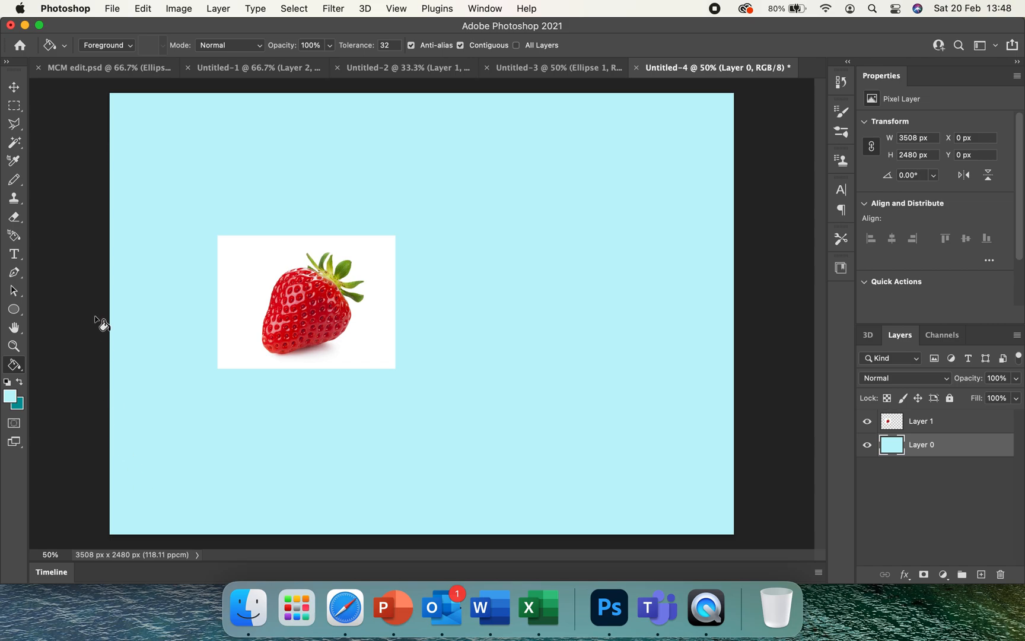
Move the strawberry image toward the canvas centre, to about X 1162 px, Y 690 px
left_click(24, 83)
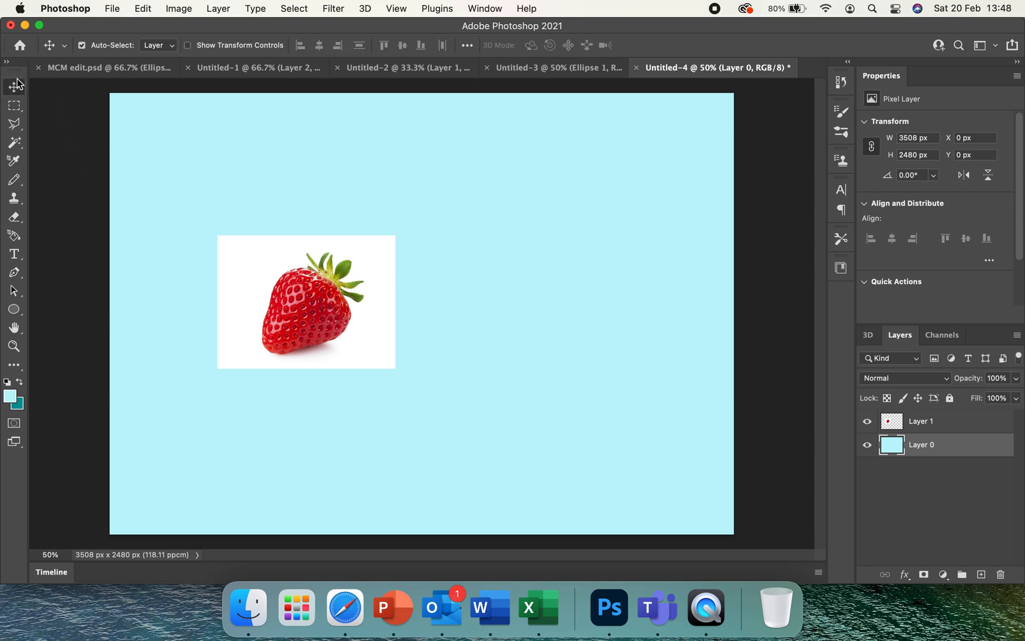
left_click(338, 299)
left_click_drag(341, 301, 442, 282)
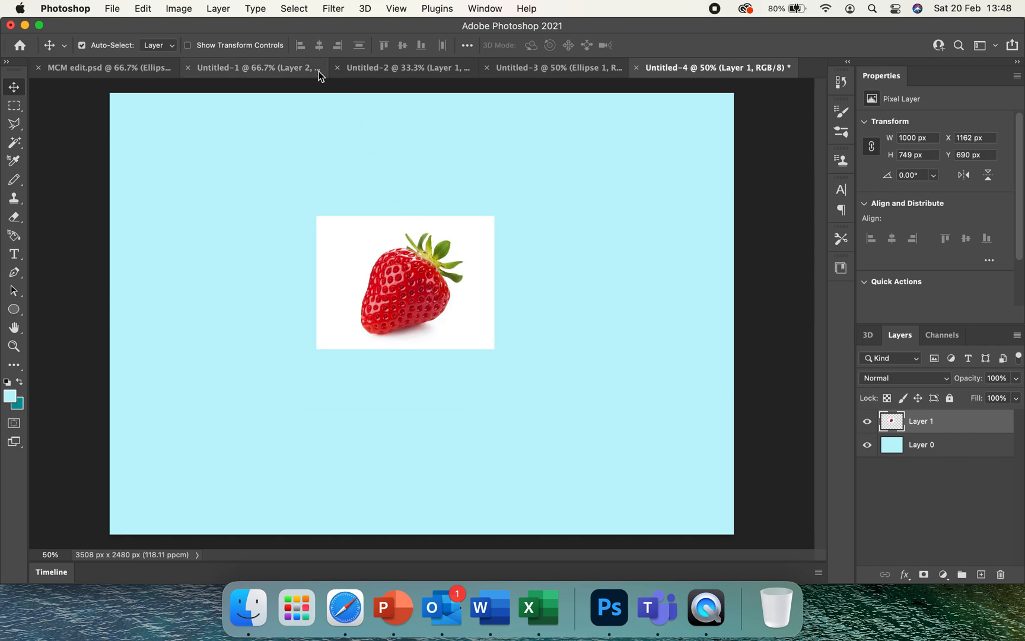
Remove the white area around the strawberry by selecting the subject, inverting and deleting the selection, with nothing left selected
left_click(295, 8)
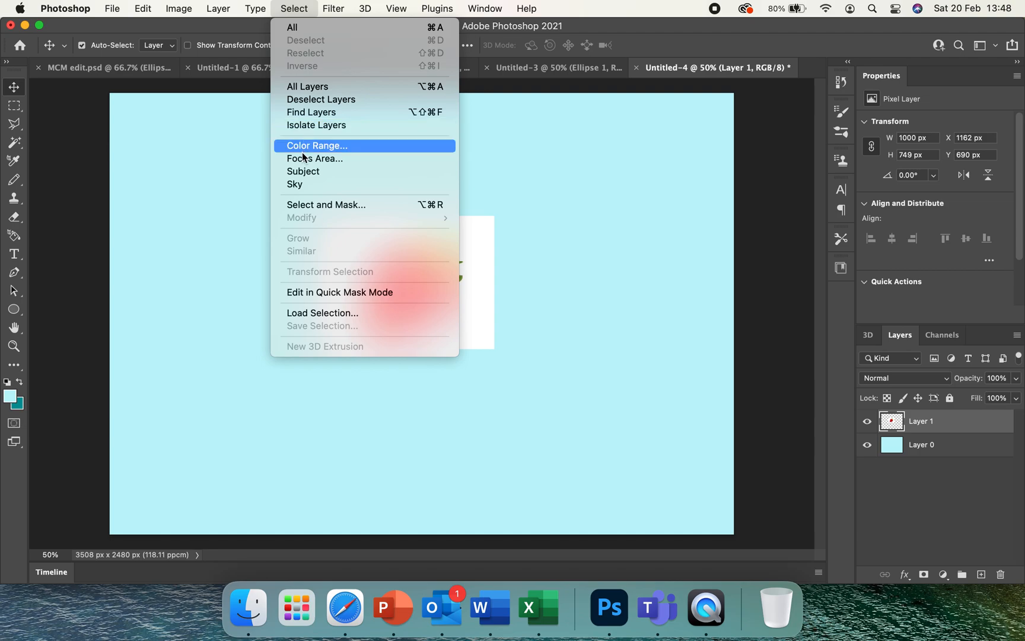
left_click(301, 171)
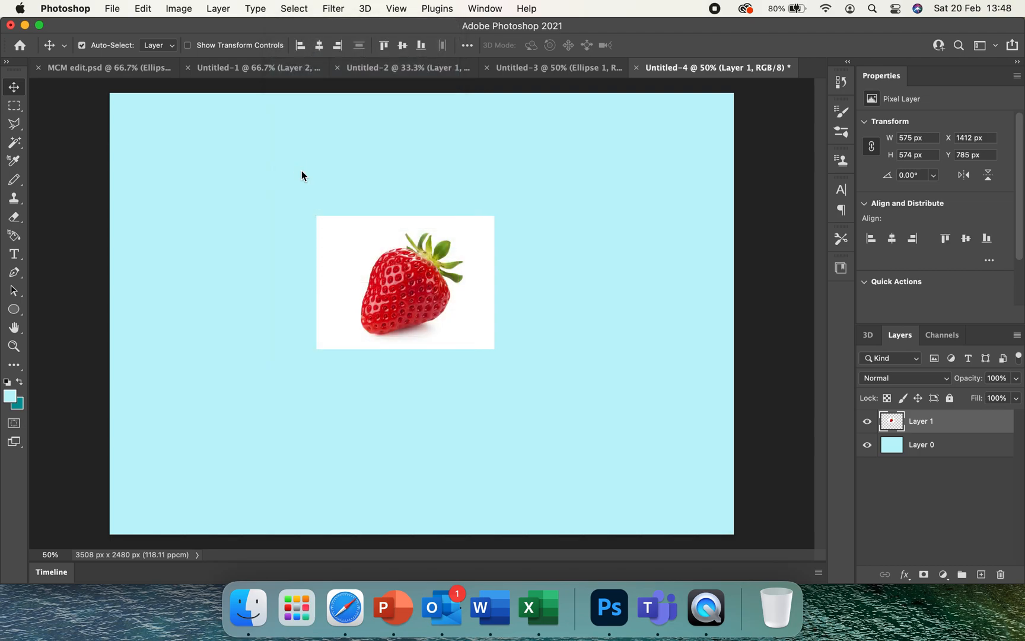
left_click(291, 9)
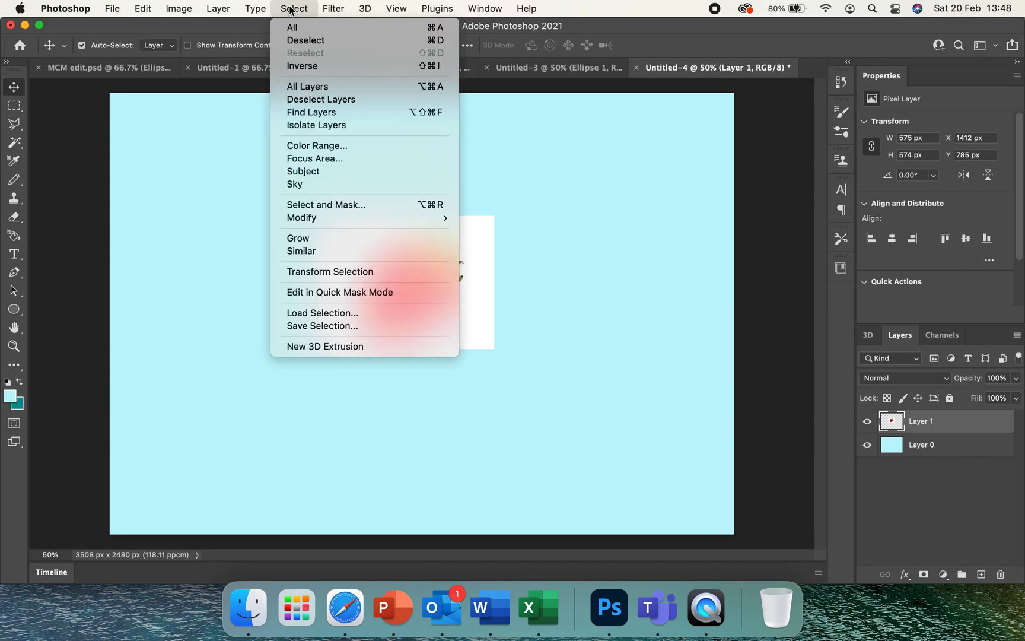
left_click(289, 68)
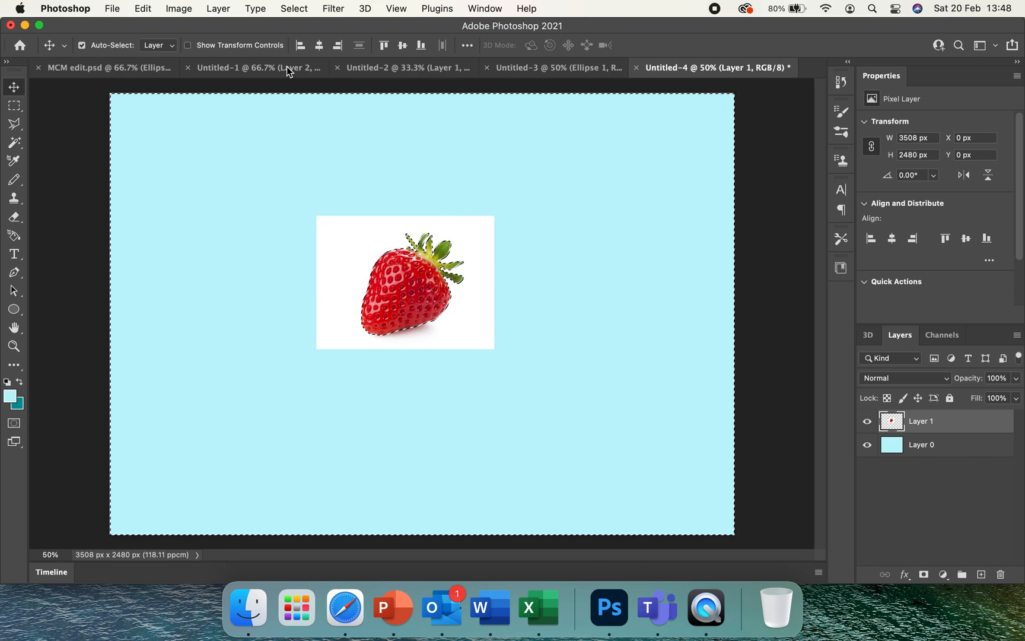
key("Delete")
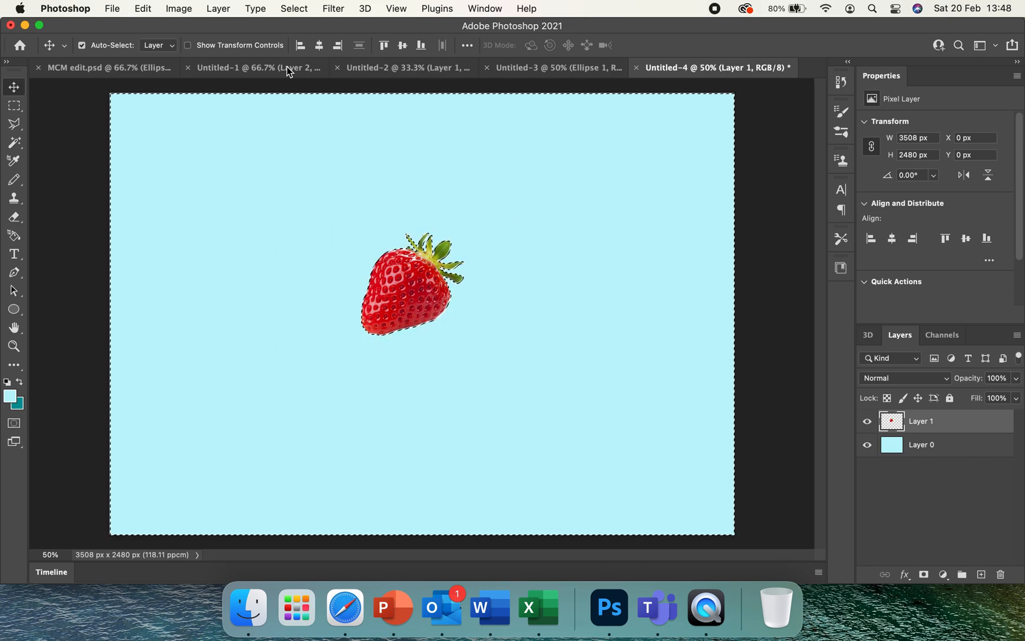
left_click(301, 8)
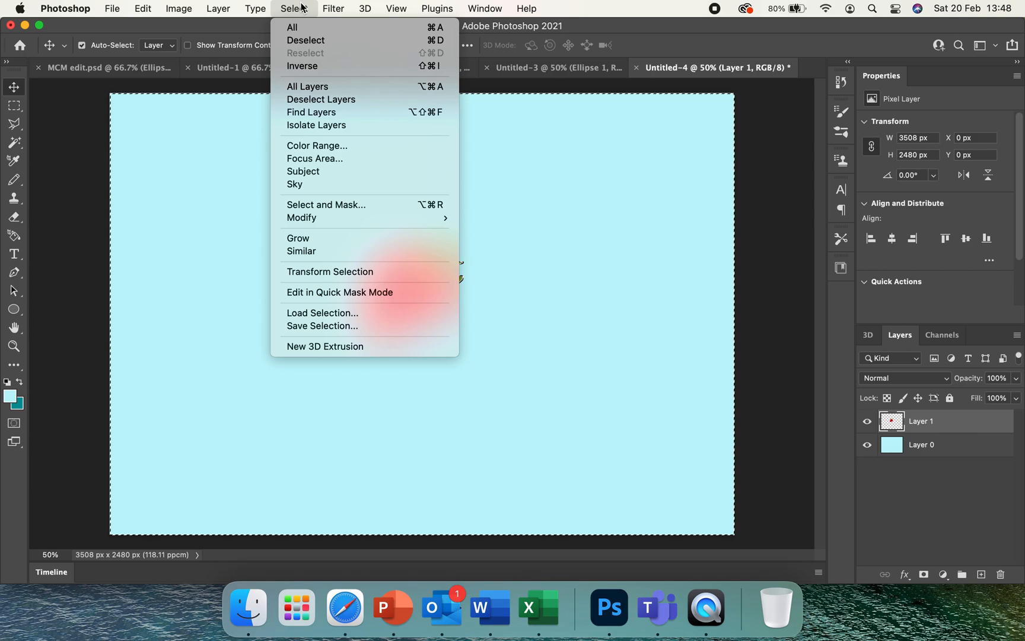
left_click(298, 41)
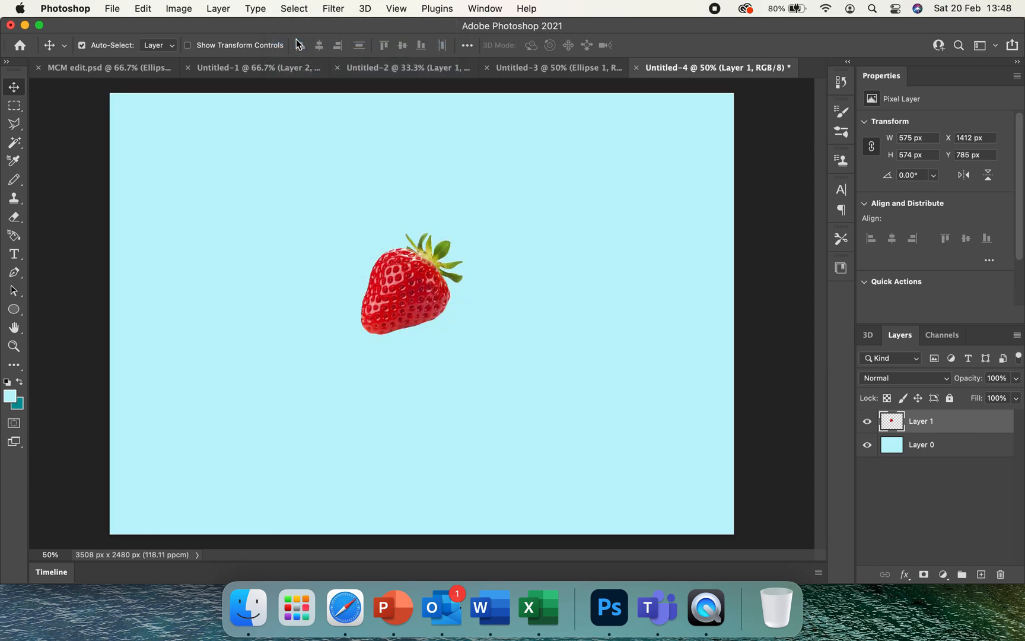
Scale the strawberry to about 80% and place it in the canvas's lower-left corner at about X 97 px, Y 1931 px
left_click_drag(399, 276, 176, 449)
left_click(144, 9)
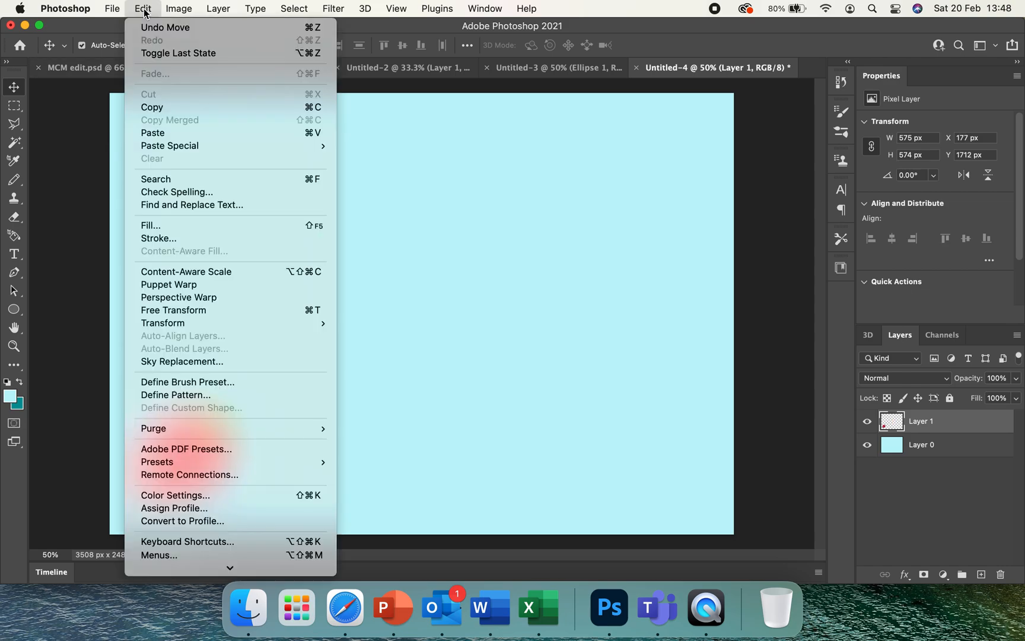
mouse_move(161, 325)
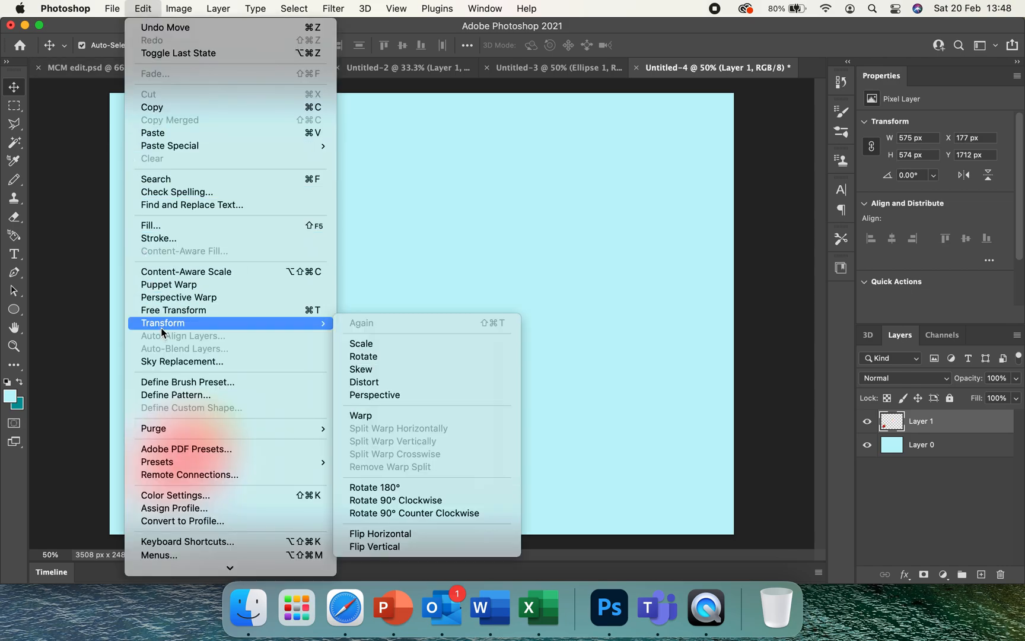
left_click(383, 347)
left_click_drag(241, 393, 226, 418)
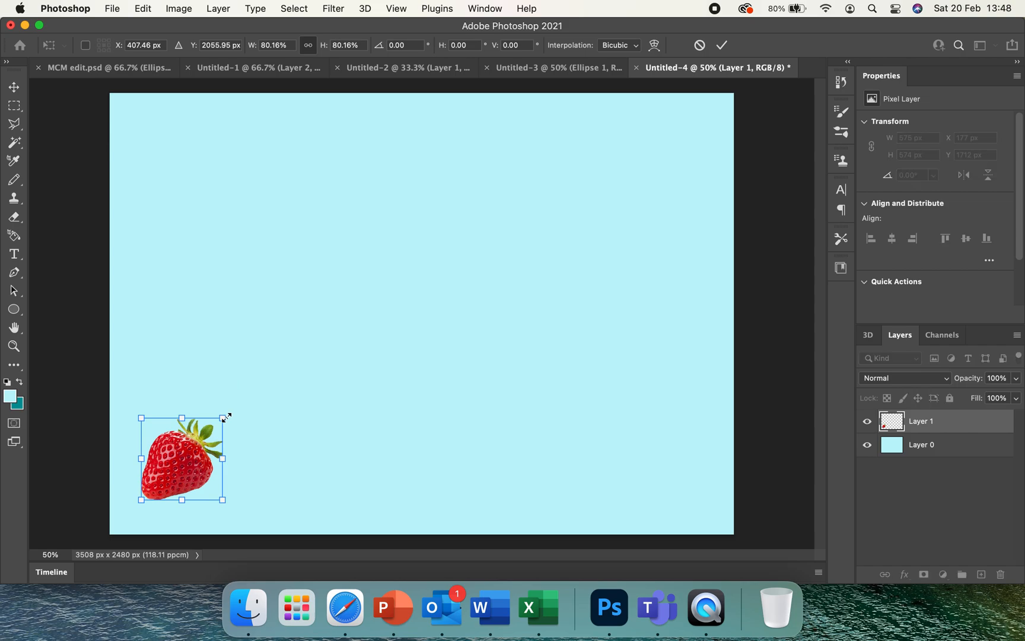
key("Return")
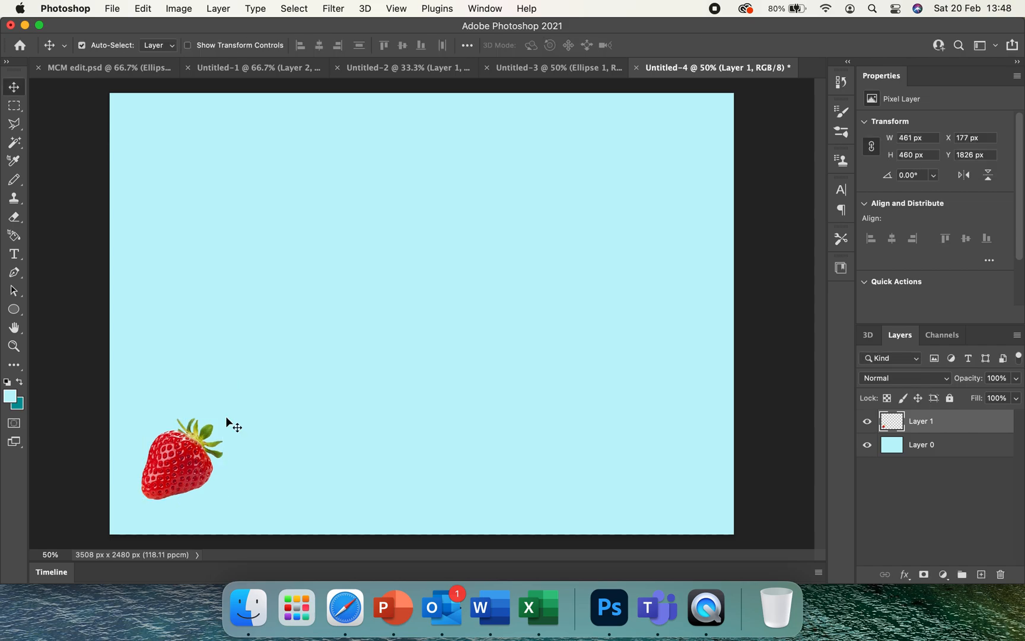
left_click_drag(178, 457, 167, 477)
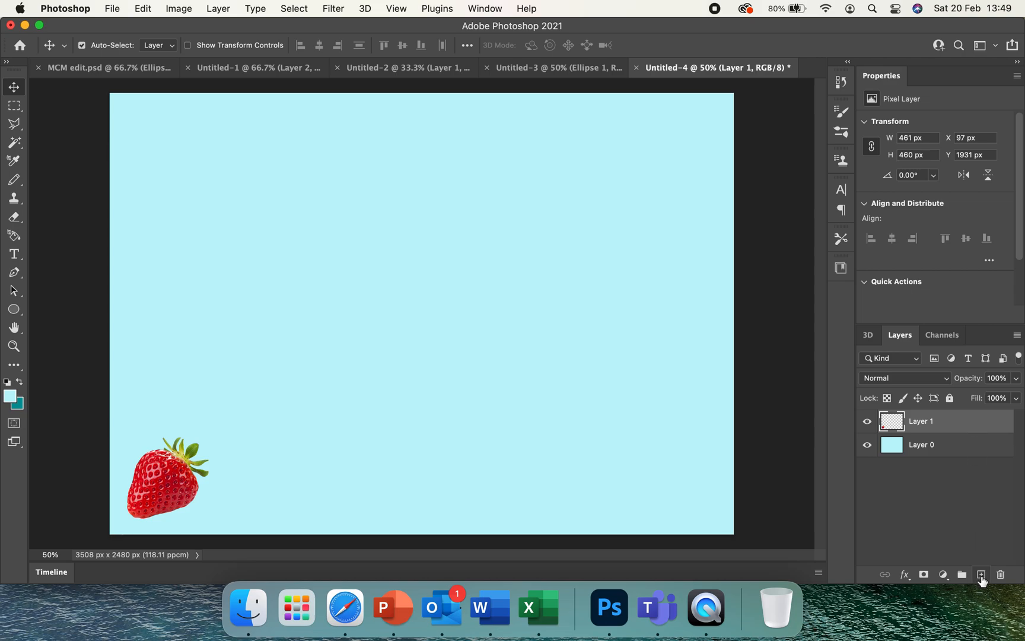
left_click_drag(984, 425, 981, 576)
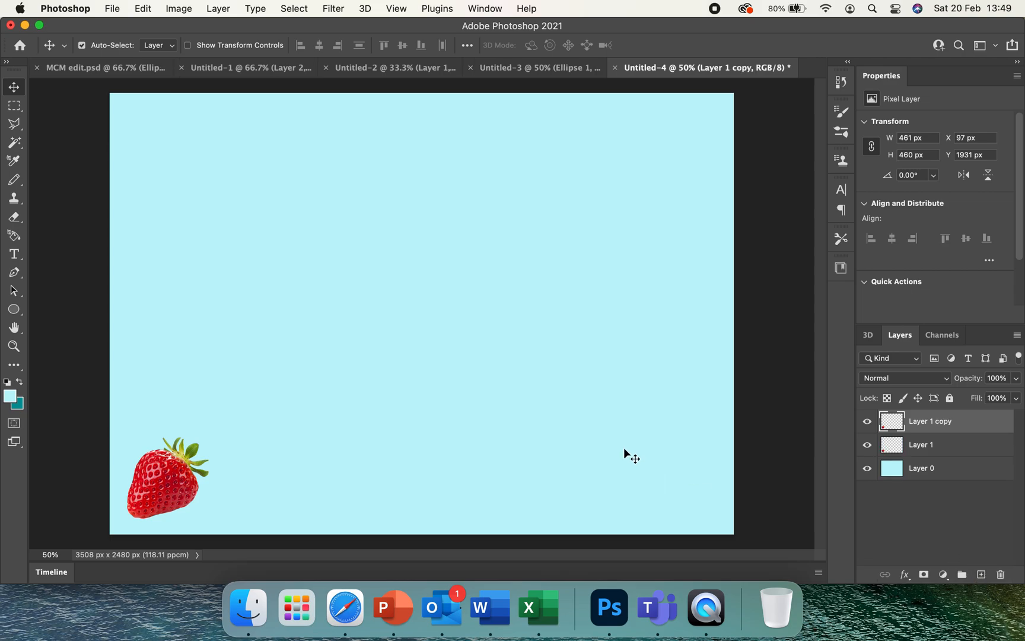
left_click_drag(181, 479, 276, 478)
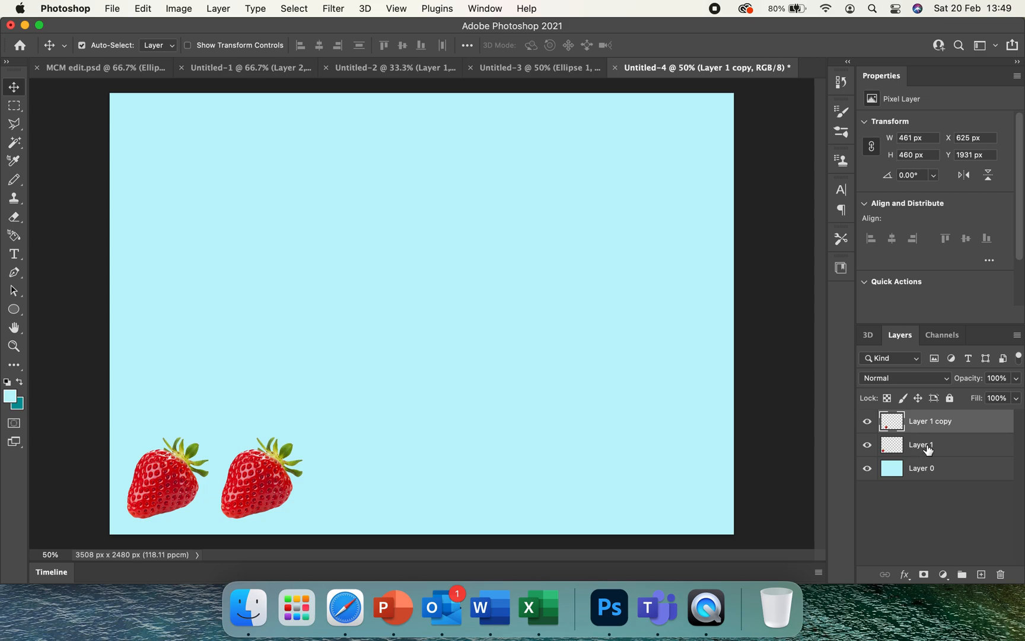
left_click_drag(977, 423, 1001, 574)
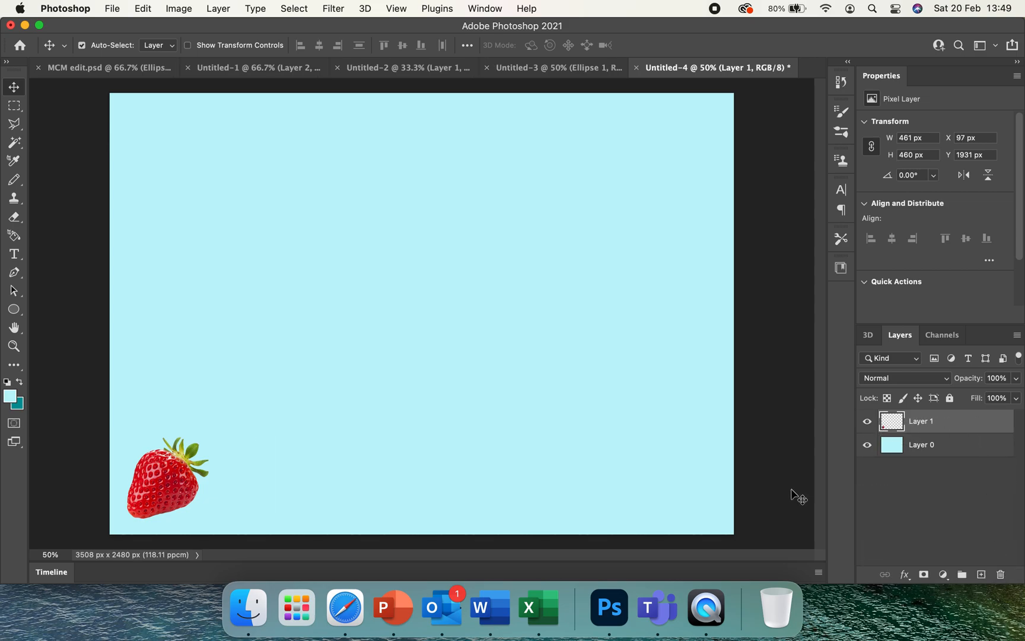
Apply a layer style to the strawberry using only the second of the two Drop Shadow effects, with layer opacity at 100%
right_click(968, 426)
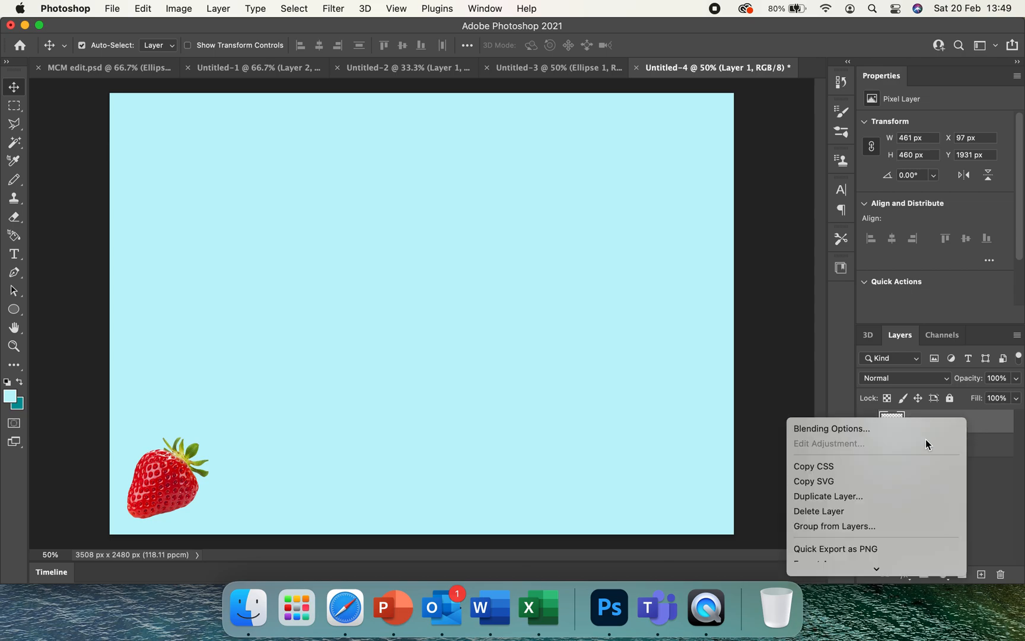
mouse_move(873, 568)
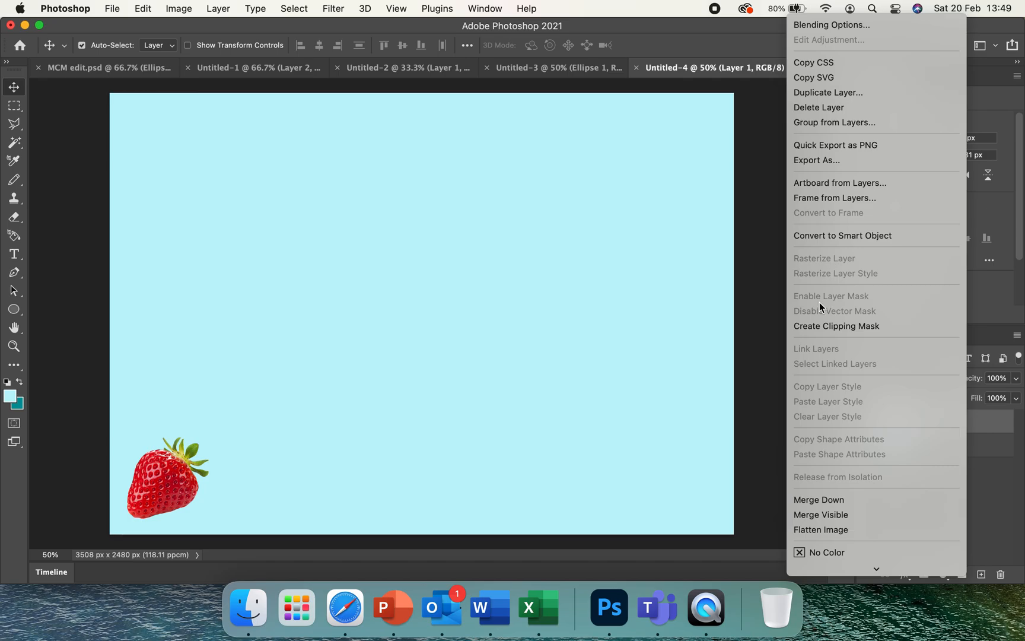
left_click(840, 25)
left_click(481, 345)
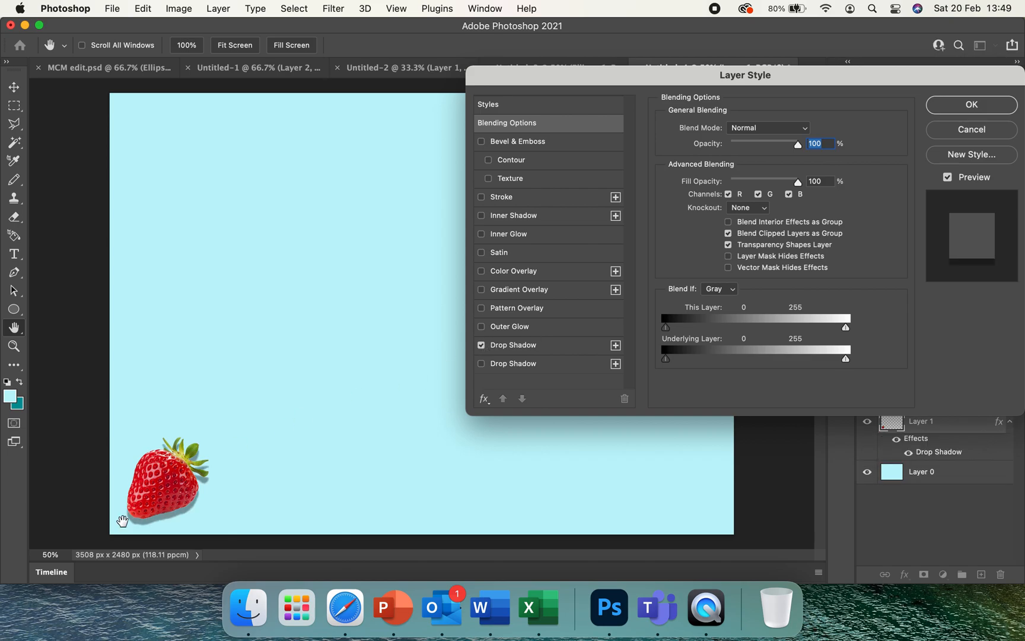
left_click(482, 345)
left_click(481, 345)
left_click(481, 345)
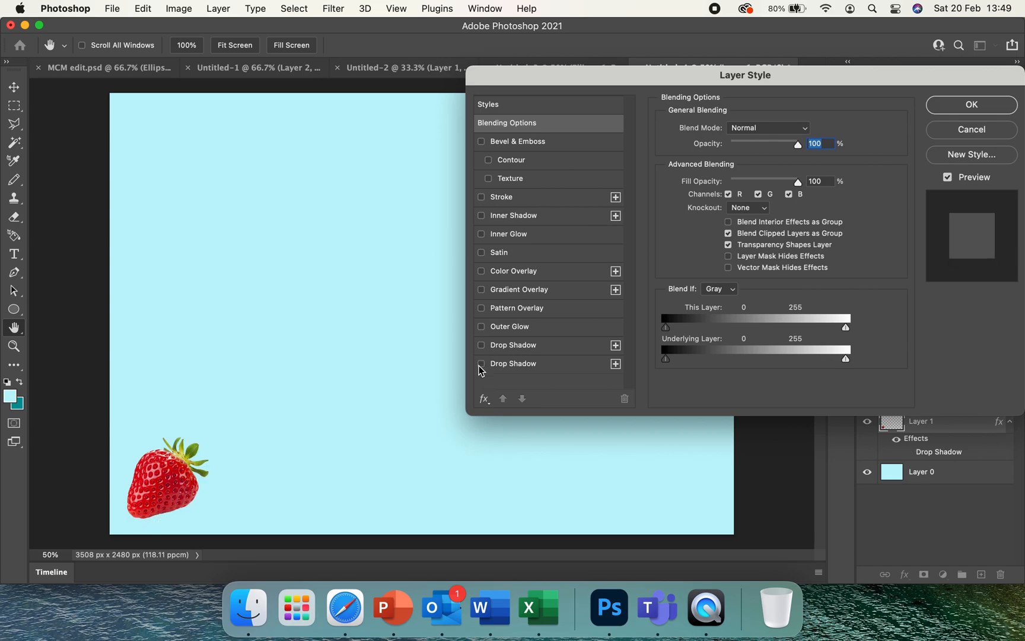
left_click(482, 364)
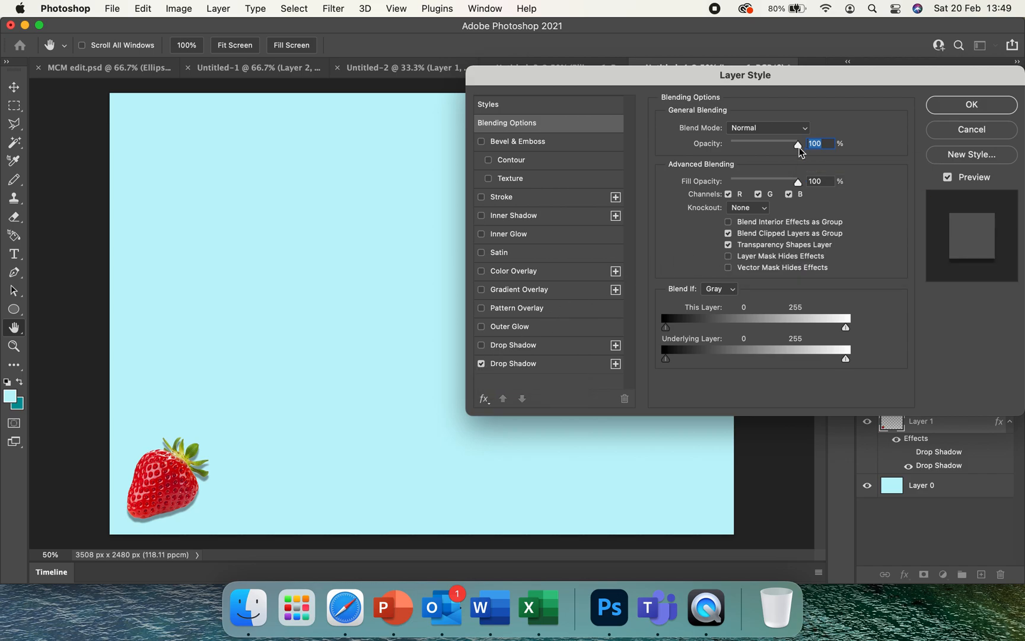
left_click_drag(793, 147, 833, 151)
left_click(972, 105)
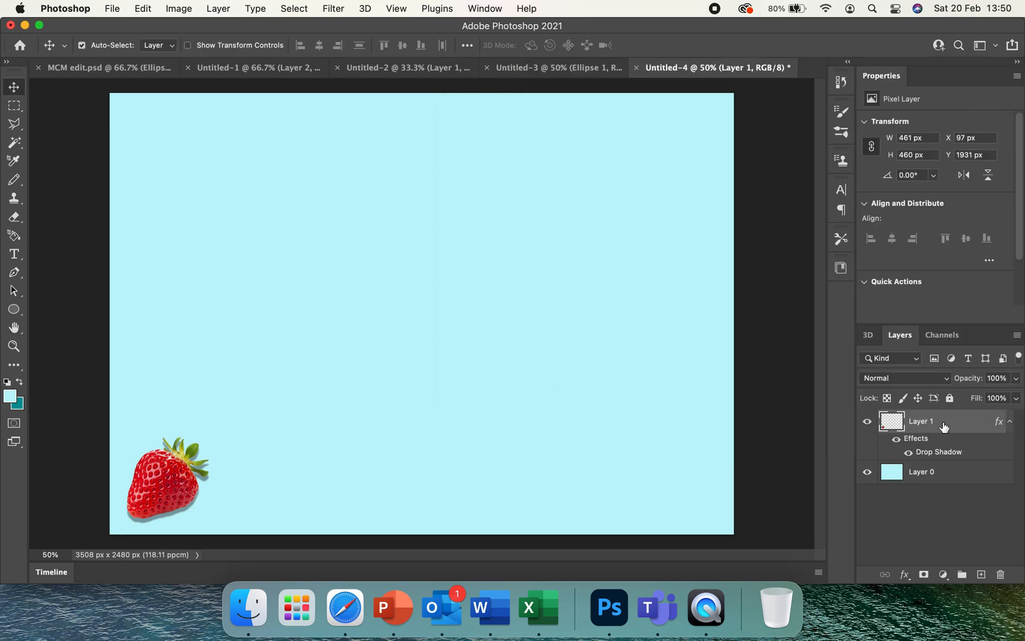
Duplicate the strawberry layer three times and line the copies up along the bottom row at X 606, 1115 and 1624 px, Y 1931 px
left_click_drag(944, 426, 983, 575)
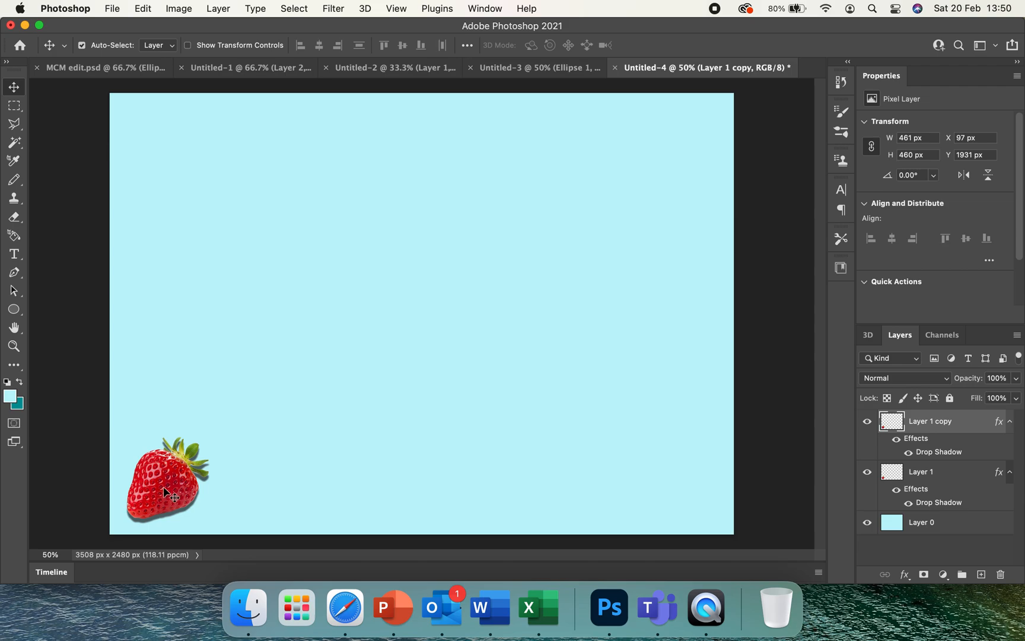
left_click_drag(165, 489, 263, 483)
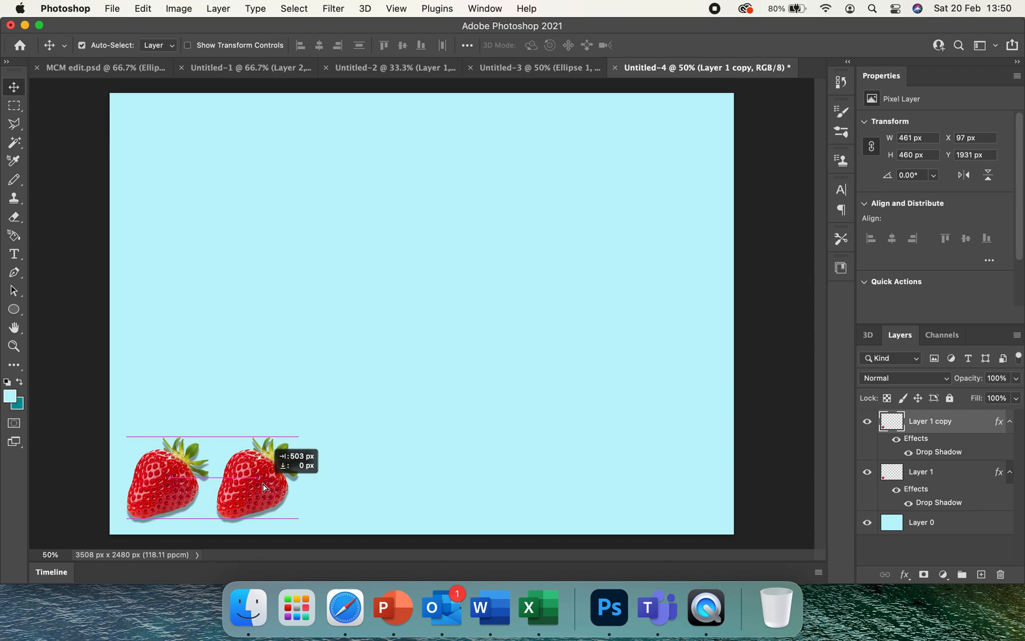
left_click_drag(263, 485, 264, 486)
left_click_drag(968, 428, 982, 574)
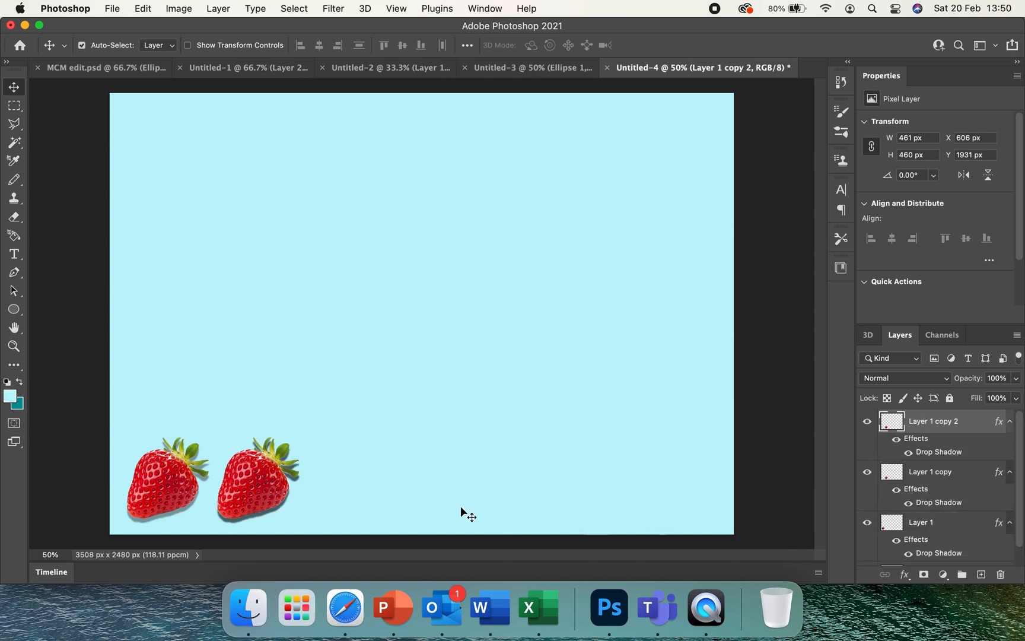
left_click_drag(266, 489, 361, 493)
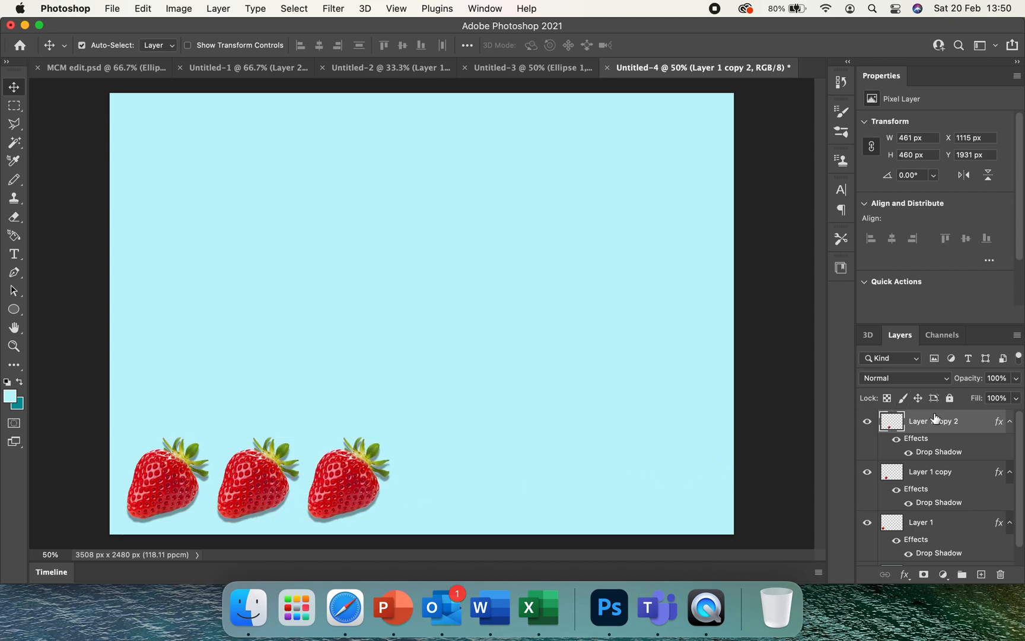
left_click_drag(944, 425, 982, 575)
left_click_drag(347, 481, 426, 480)
Continue the bottom row with three more strawberry copies at X 2133, 2642 and 3151 px, Y 1931 px
left_click_drag(974, 423, 984, 578)
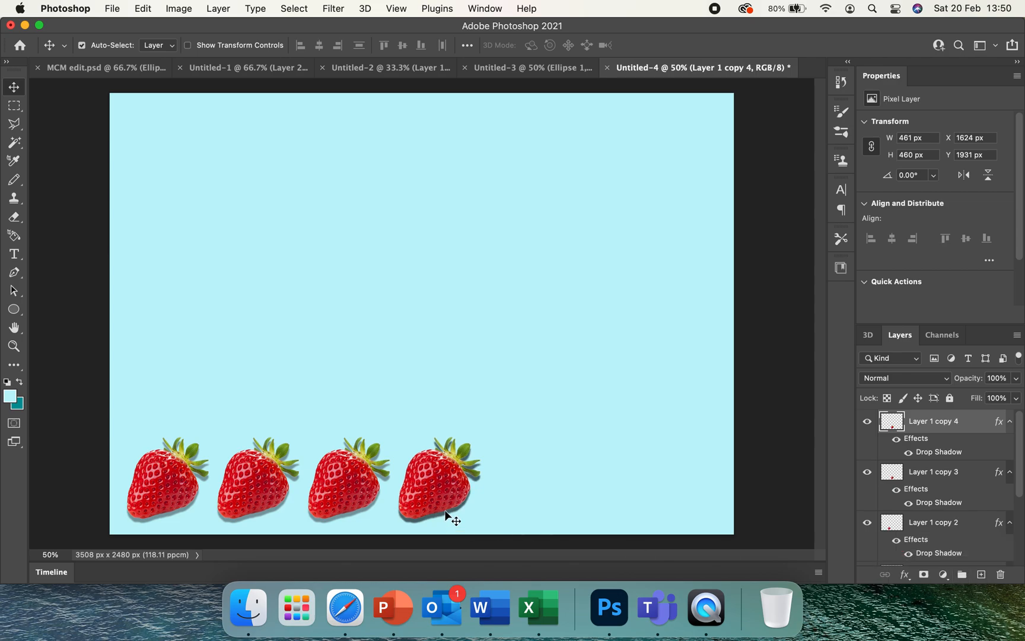
left_click_drag(438, 483, 520, 478)
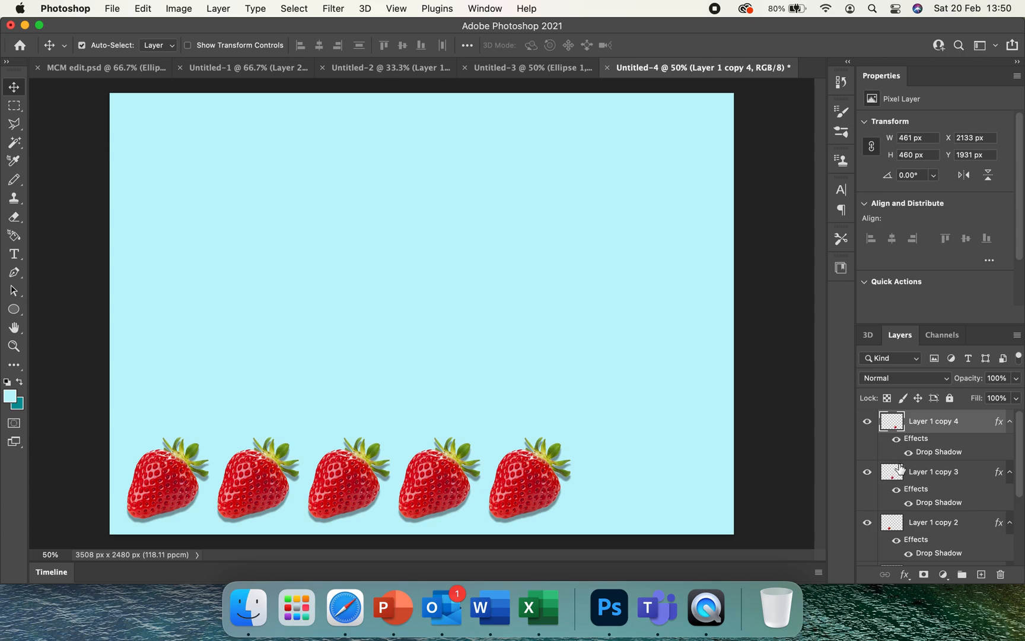
left_click_drag(940, 423, 981, 573)
left_click_drag(528, 480, 622, 480)
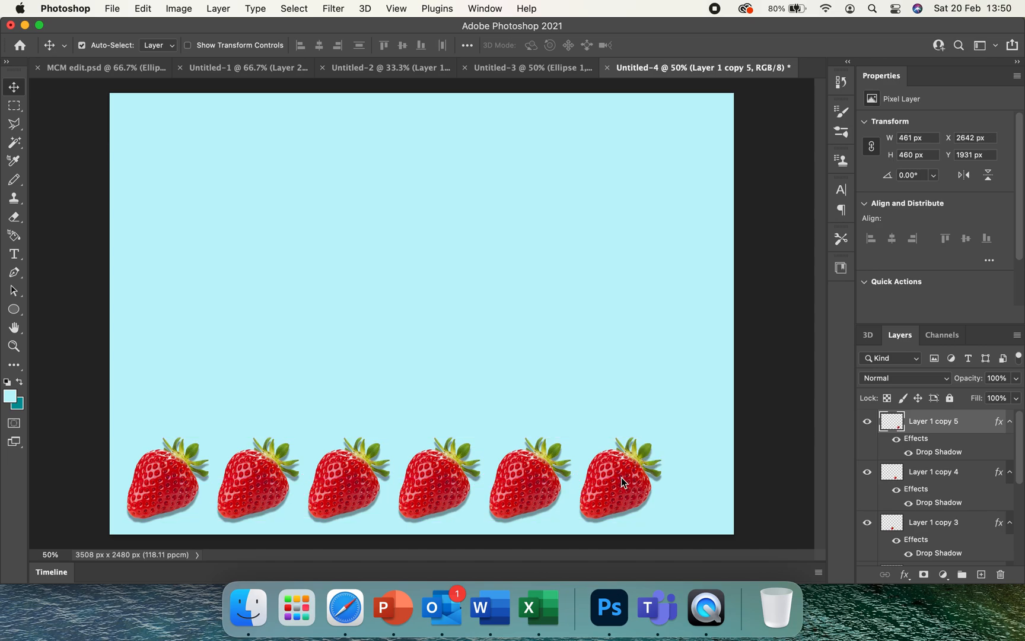
left_click_drag(962, 423, 982, 574)
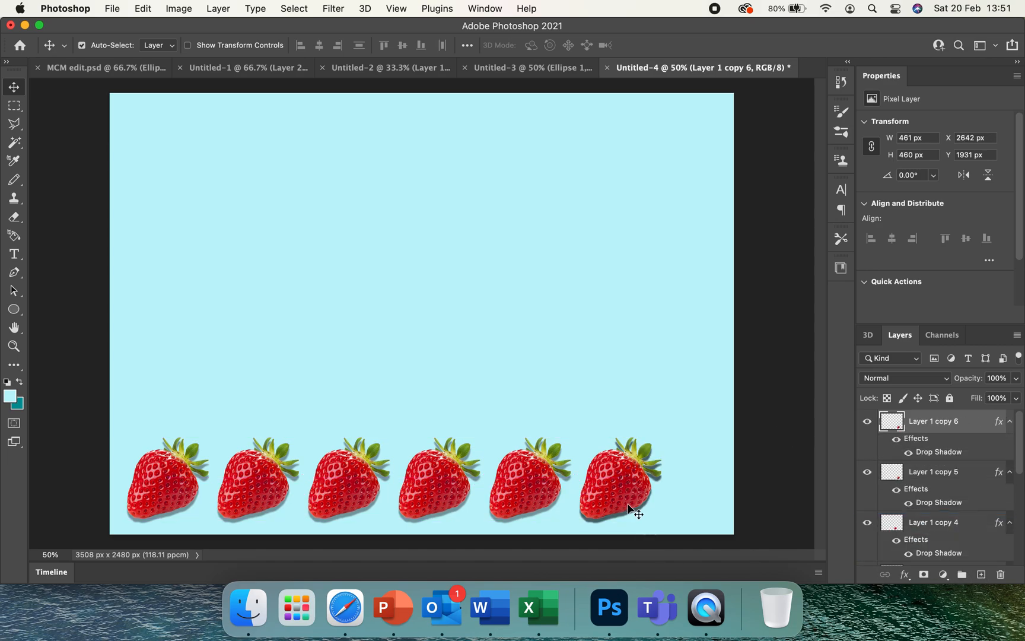
left_click_drag(618, 488, 703, 491)
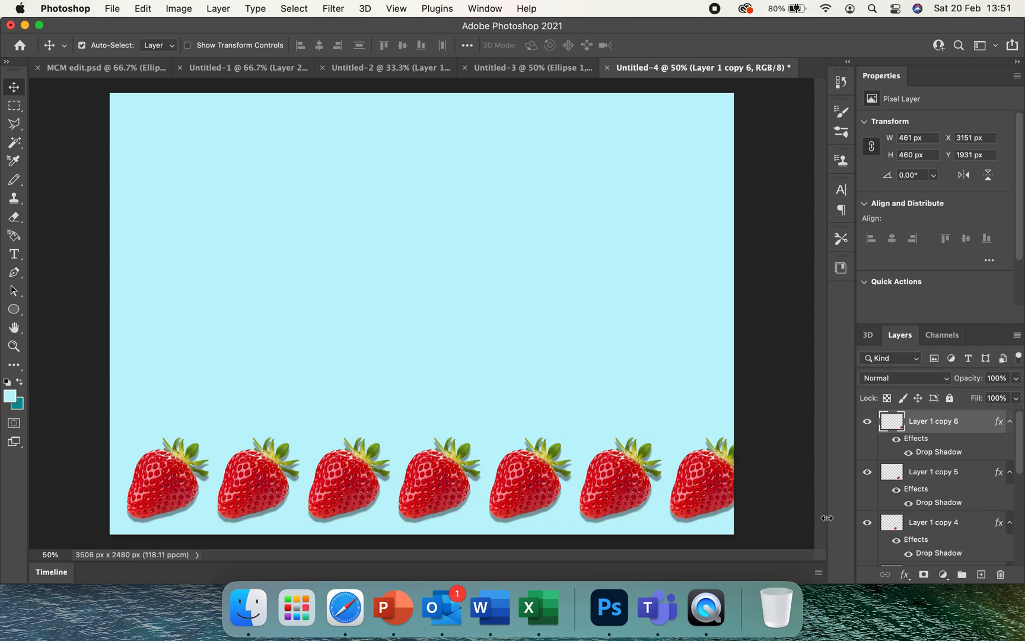
Duplicate the last strawberry and place the copy partly off the canvas's left edge at X -364 px, Y 1931 px
left_click_drag(954, 429, 983, 571)
left_click_drag(715, 488, 87, 483)
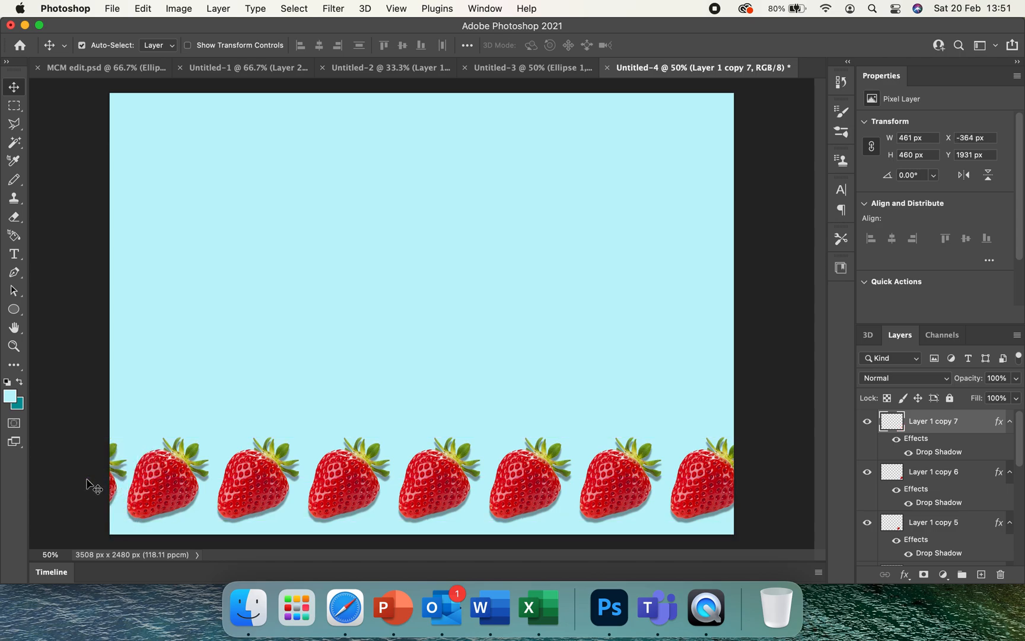
left_click_drag(113, 484, 122, 480)
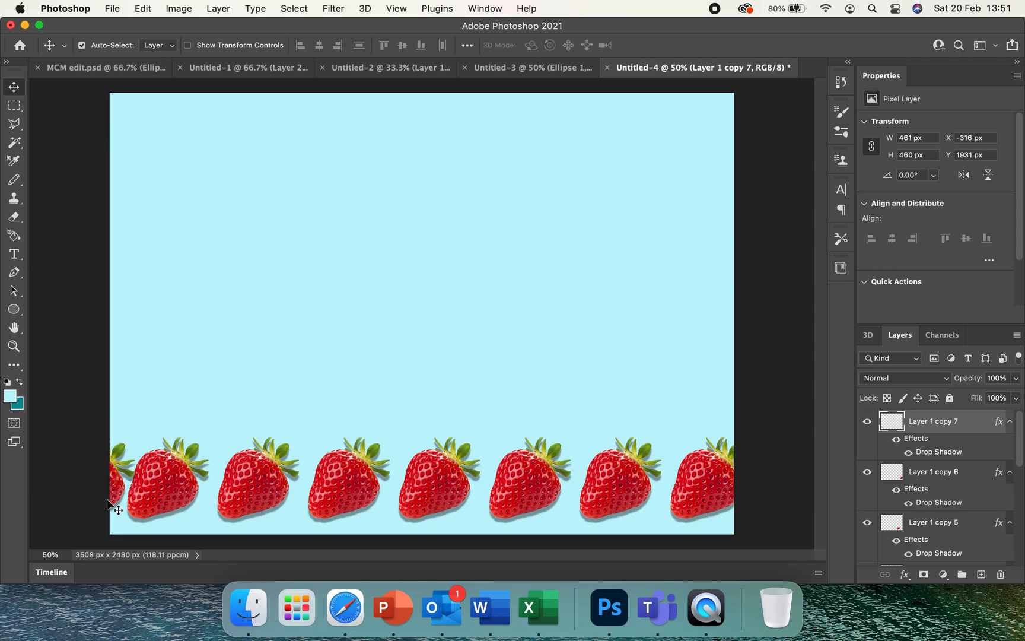
left_click_drag(114, 496, 110, 492)
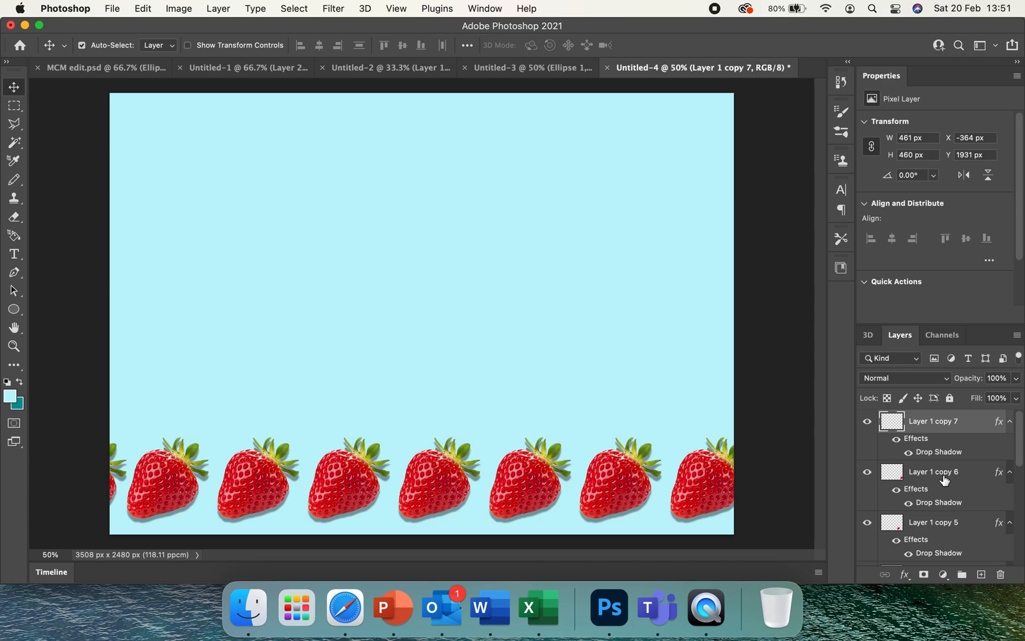
Duplicate the bottom row's first full strawberry and place the copy above it at X 145 px, Y 1471 px to begin a second row
left_click(173, 493)
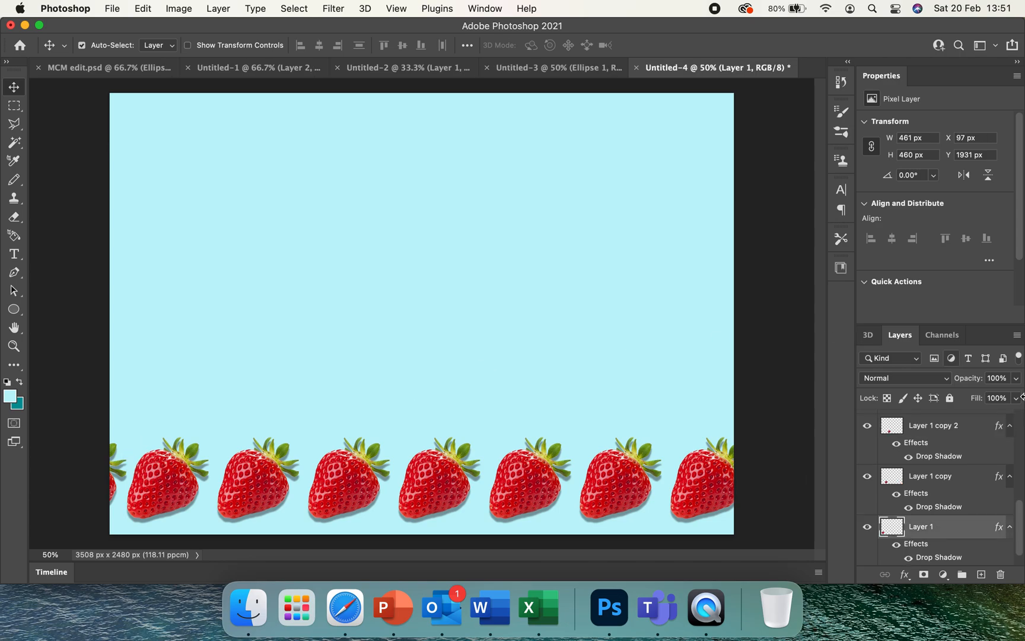
left_click_drag(965, 529, 982, 575)
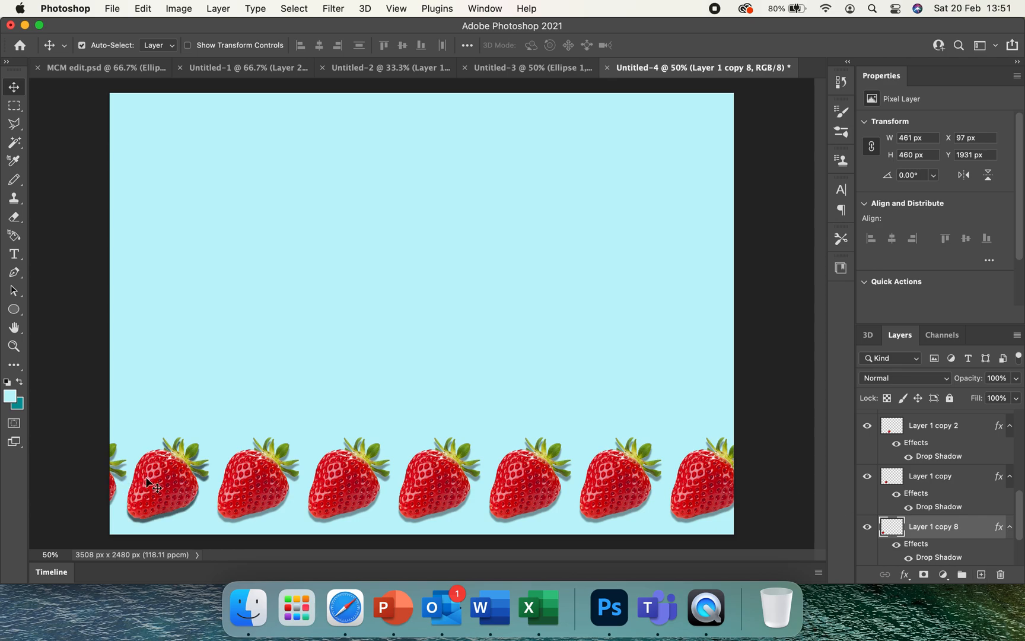
left_click_drag(178, 475, 188, 399)
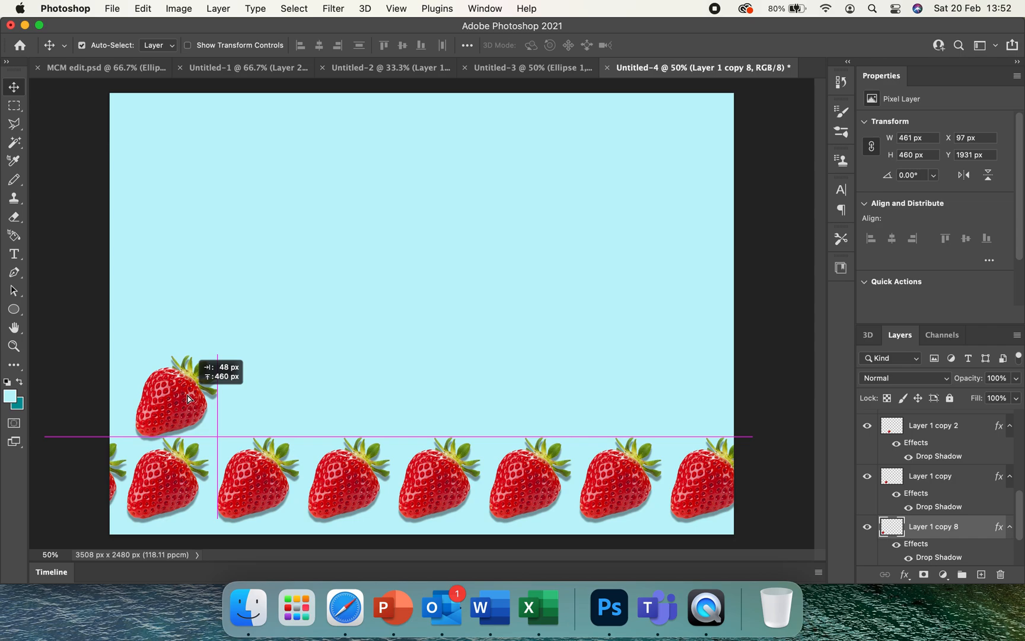
mouse_move(188, 399)
left_mouse_down()
mouse_move(187, 370)
mouse_move(189, 402)
left_mouse_up()
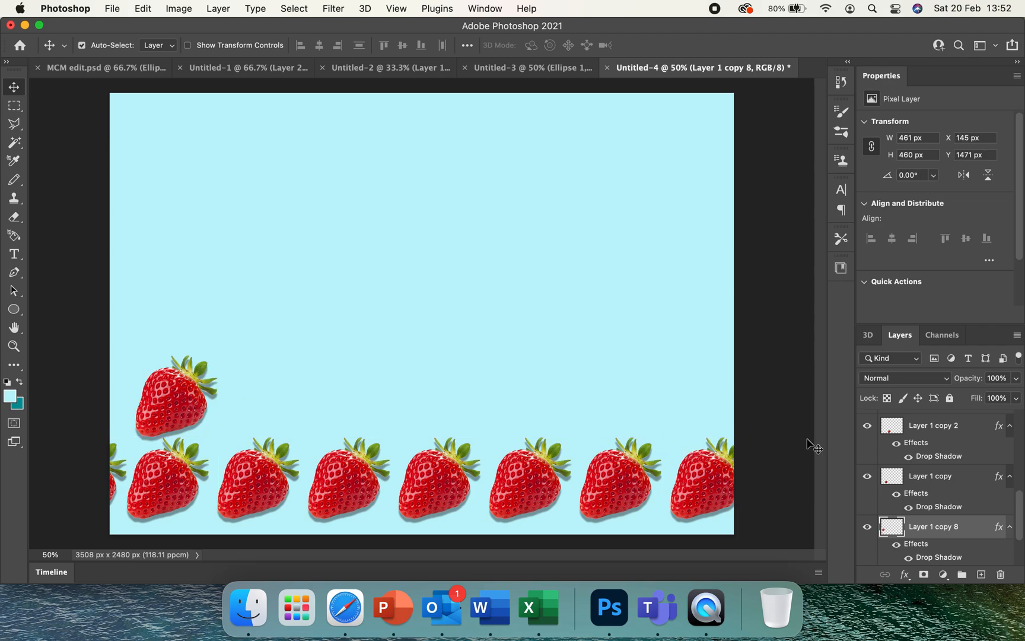
Duplicate the second-row strawberry to X 606 px, Y 1471 px, and move the row's first strawberry to X 97 px
left_click_drag(962, 527, 981, 574)
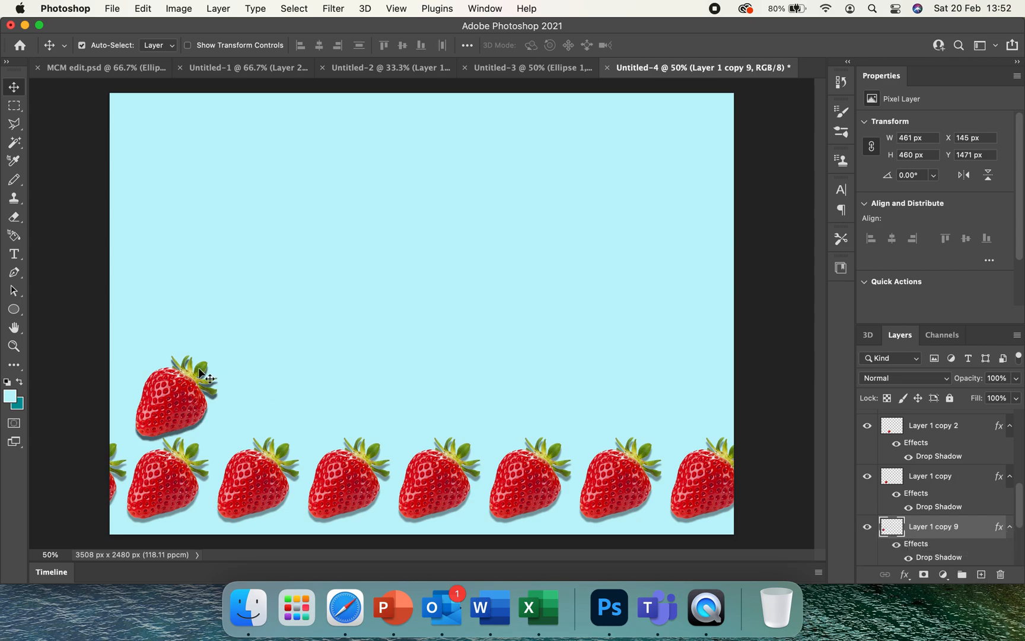
left_click_drag(174, 390, 251, 392)
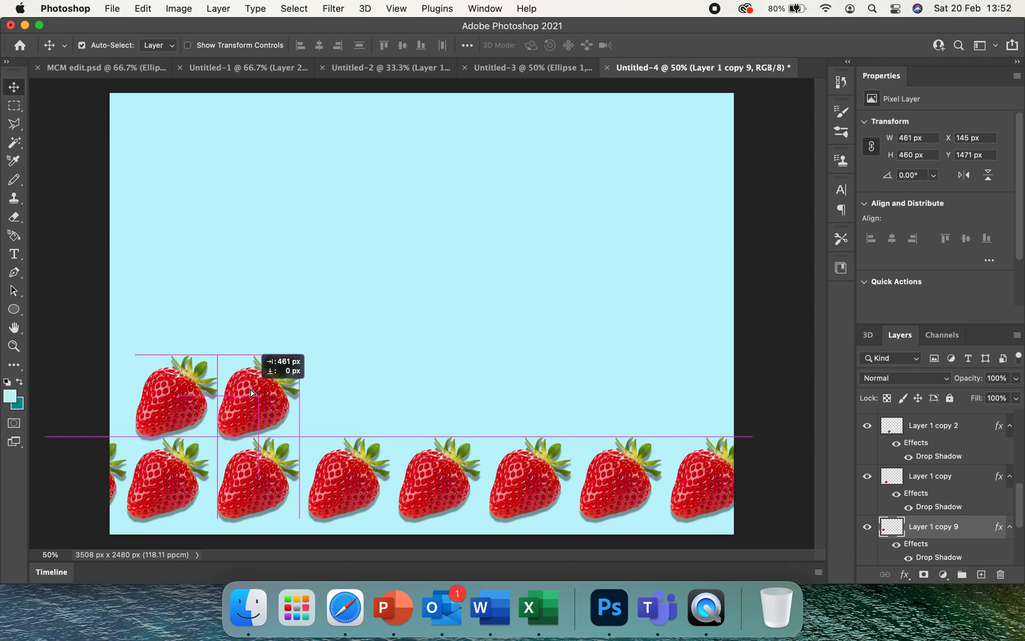
left_click_drag(252, 393, 251, 393)
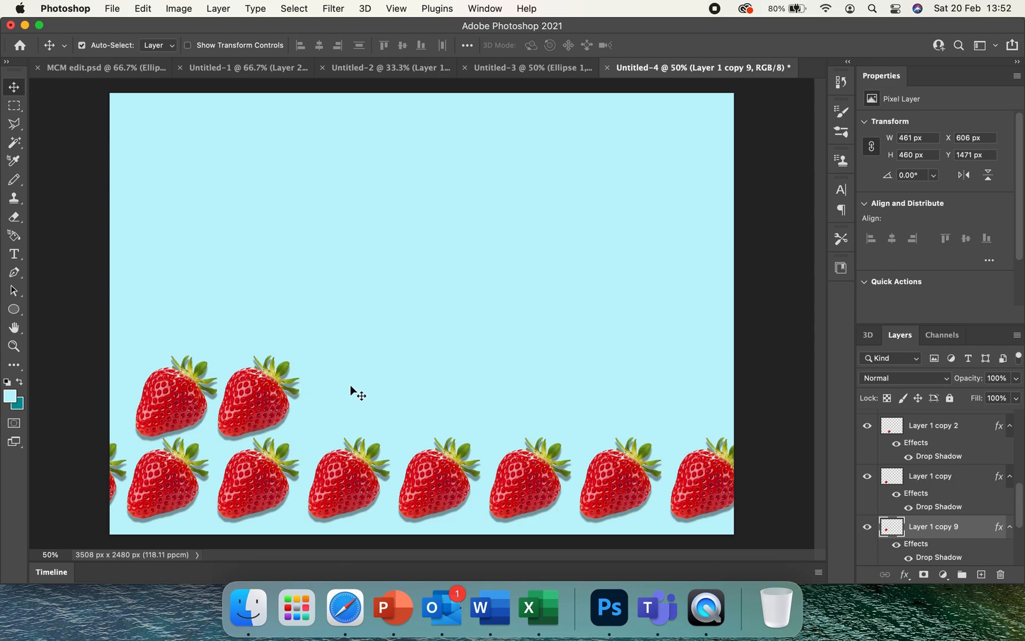
mouse_move(242, 412)
left_mouse_down()
mouse_move(259, 406)
mouse_move(244, 407)
left_mouse_up()
left_click_drag(174, 403, 168, 402)
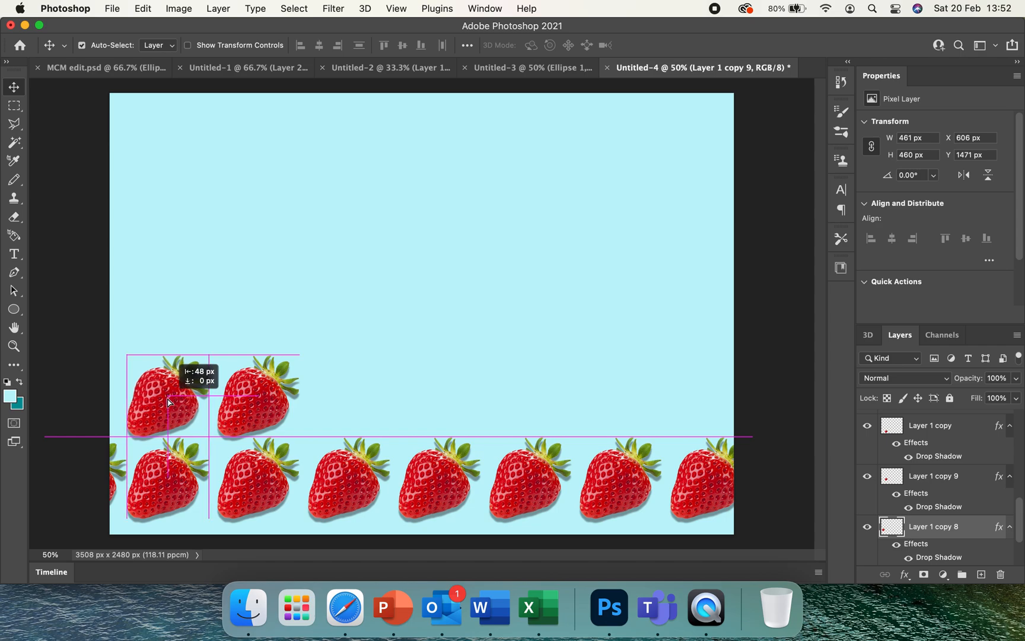
left_click_drag(168, 402, 167, 399)
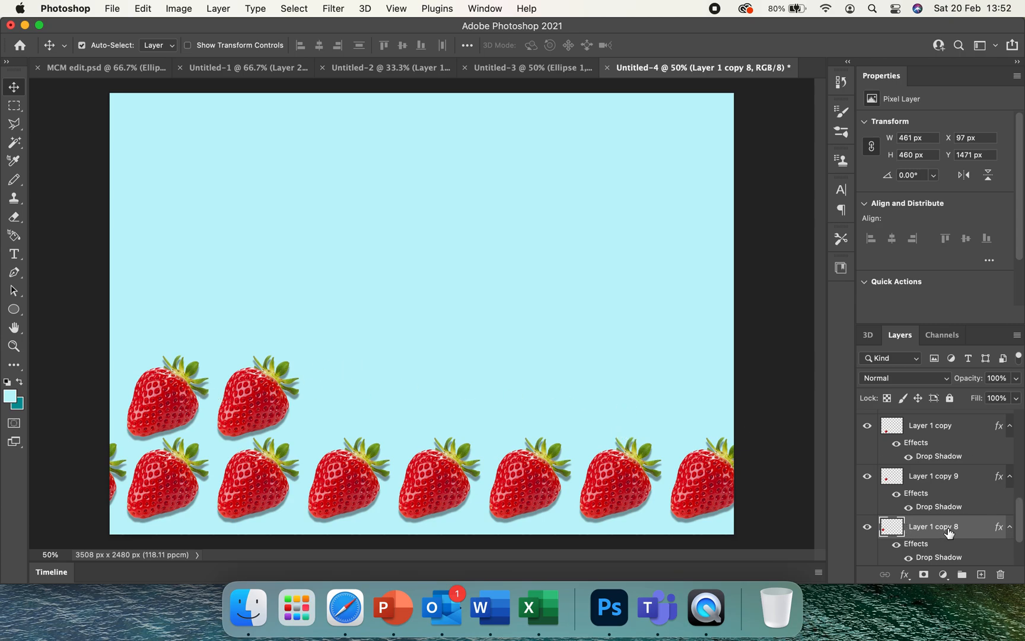
Extend the second row with three strawberry copies at X 1115, 1624 and 2133 px, Y 1471 px
left_click_drag(949, 533, 984, 580)
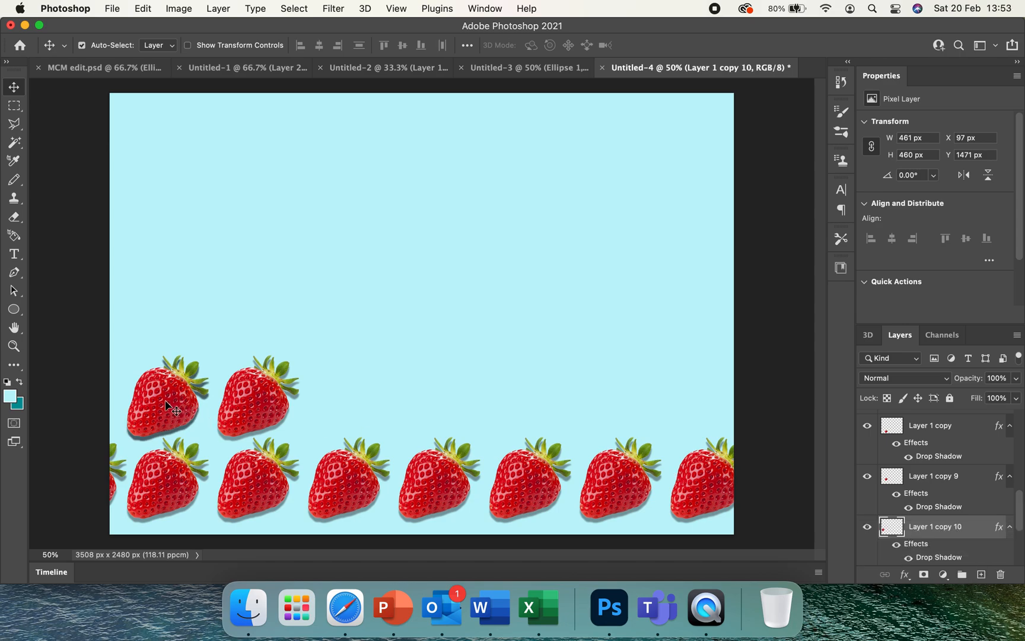
left_click_drag(166, 403, 352, 402)
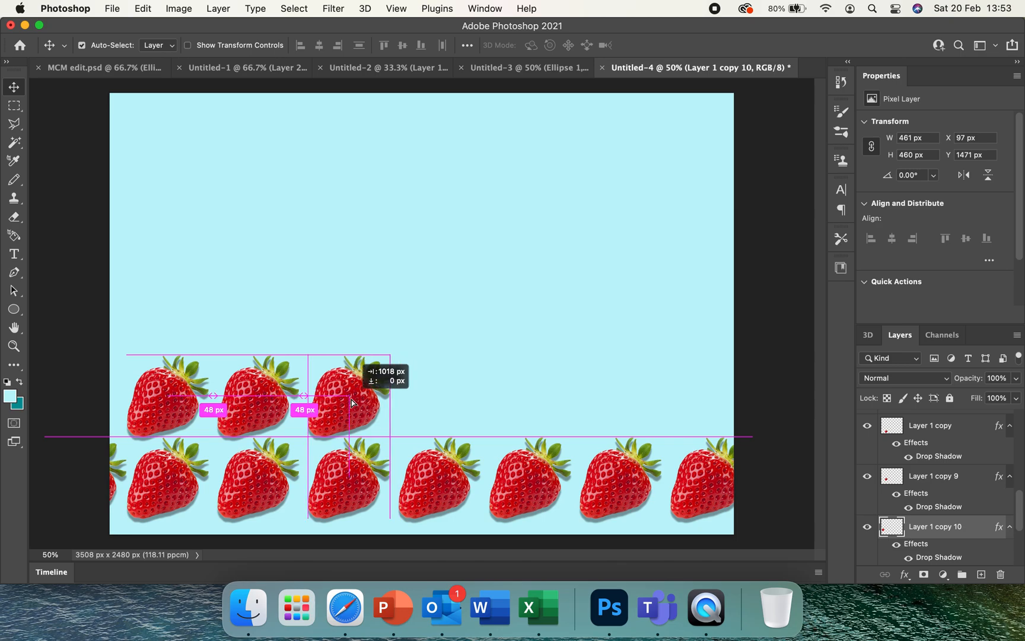
left_click_drag(352, 400, 352, 400)
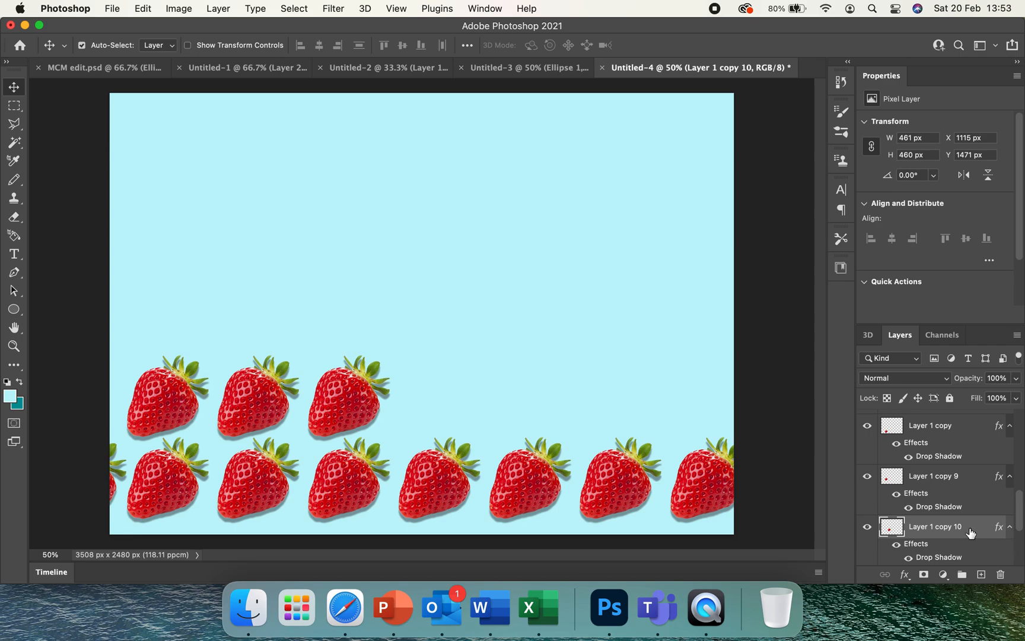
left_click_drag(971, 532, 982, 575)
left_click_drag(372, 409, 458, 409)
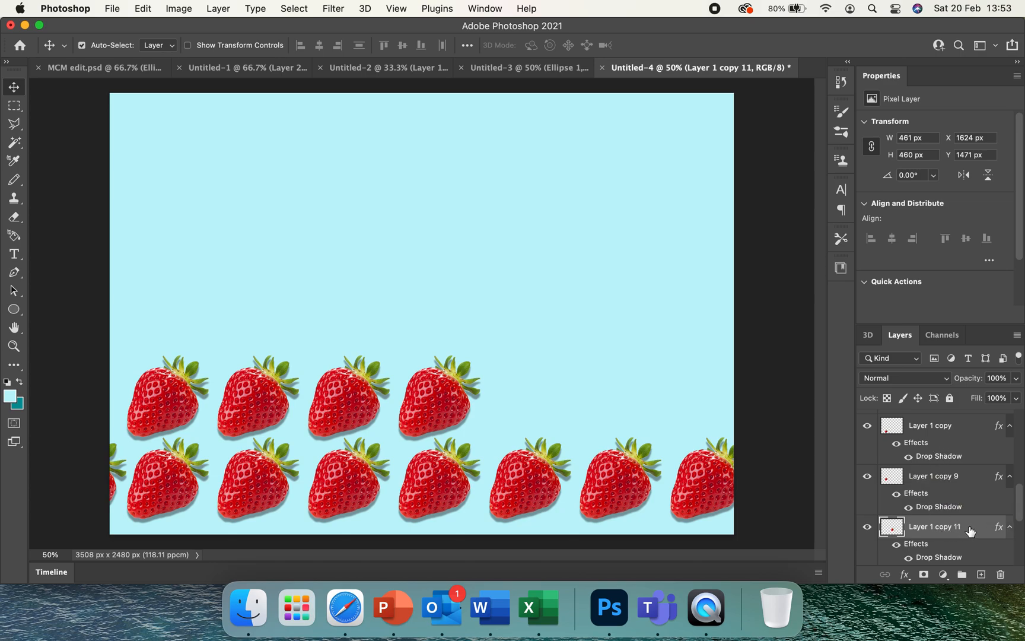
left_click_drag(970, 530, 982, 574)
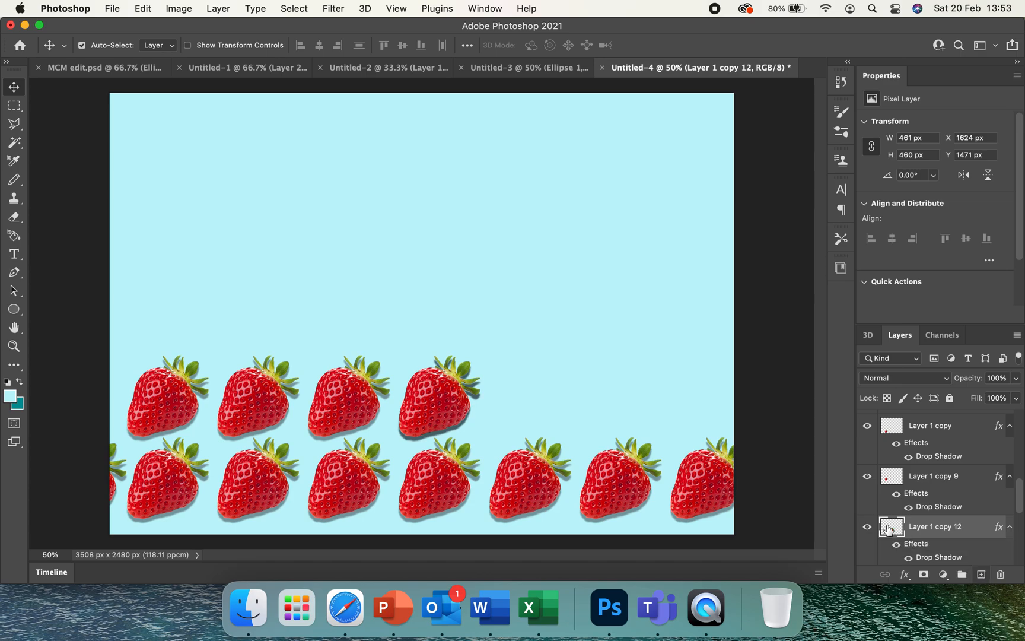
left_click_drag(432, 395, 527, 396)
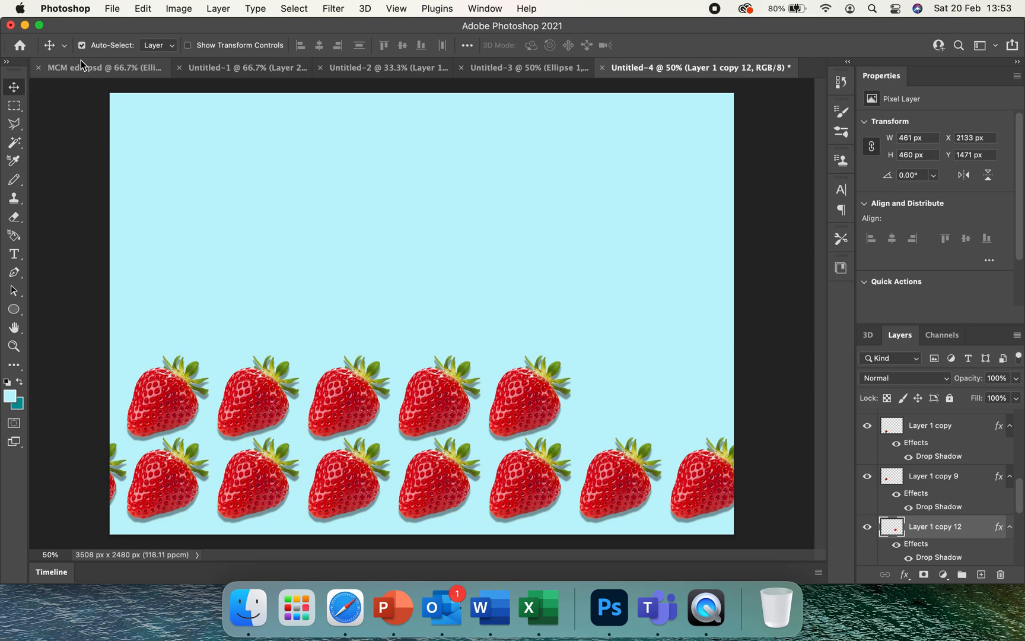
Select the first strawberry of the second row
left_click(139, 401)
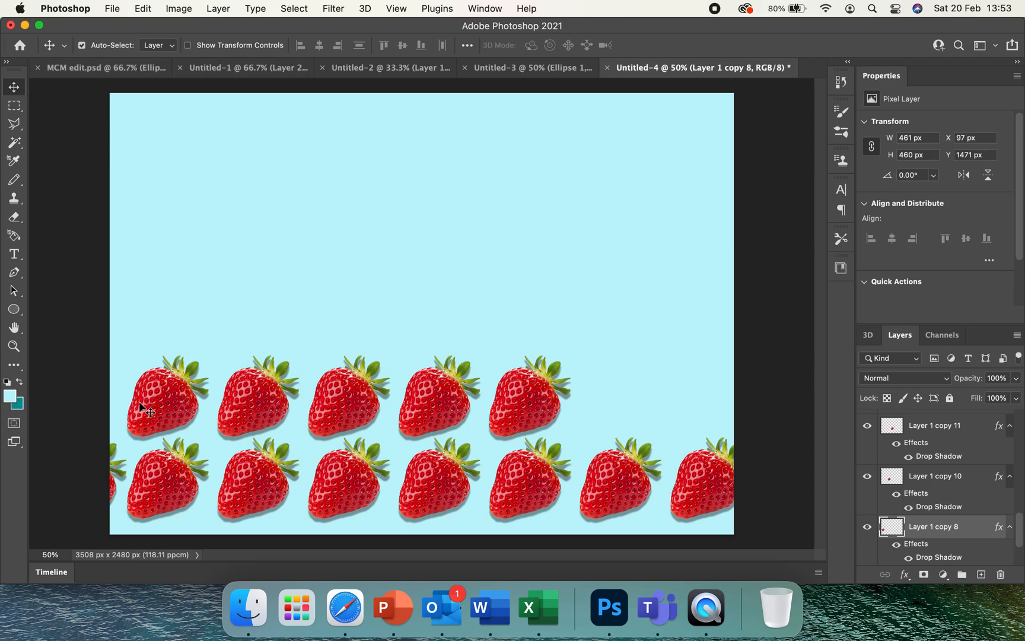